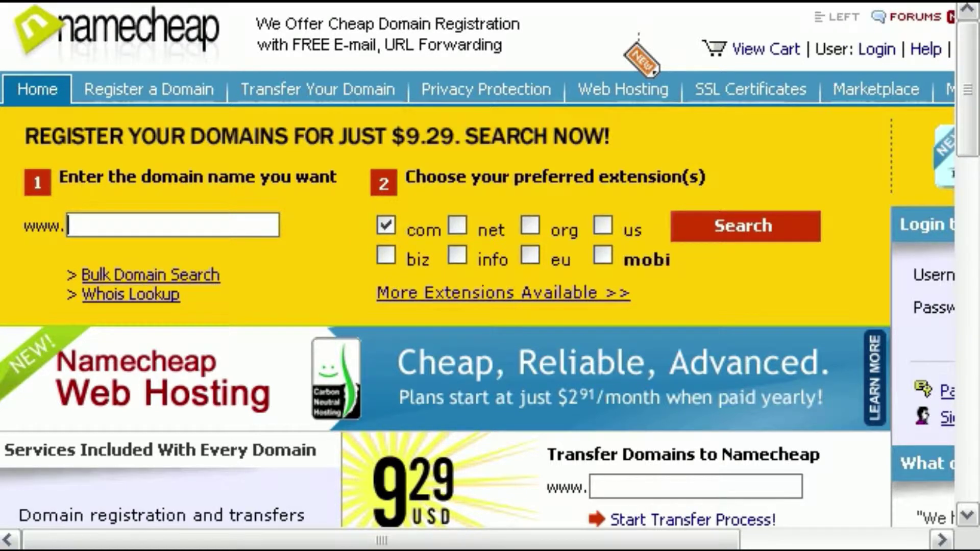
- From the Firefox start page, search Google for 'Domaintools'
key("alt+Home")
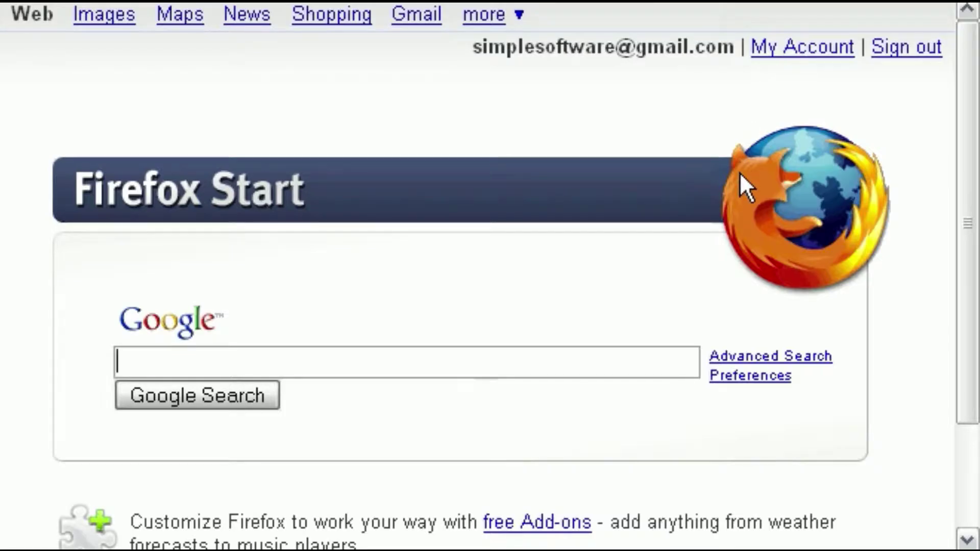
left_click(497, 354)
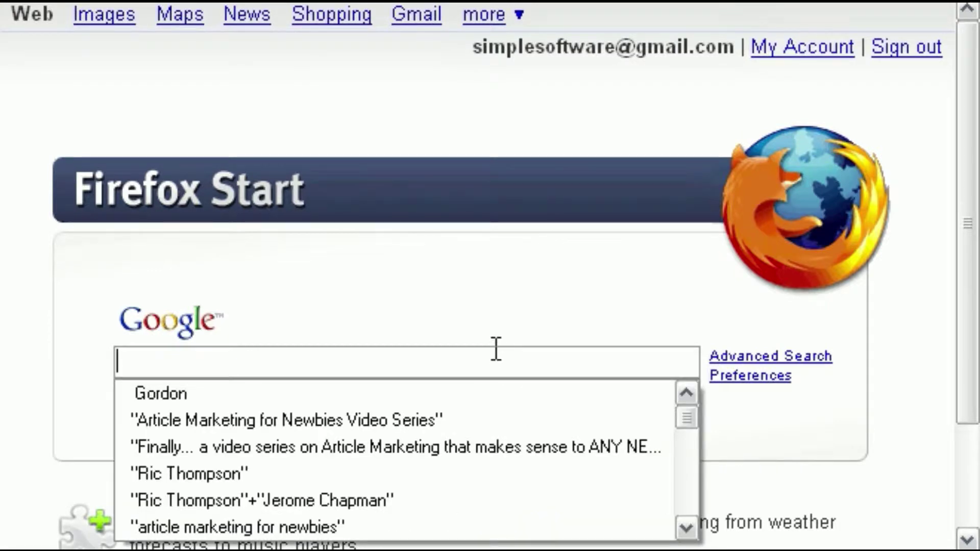
type("Domaintools")
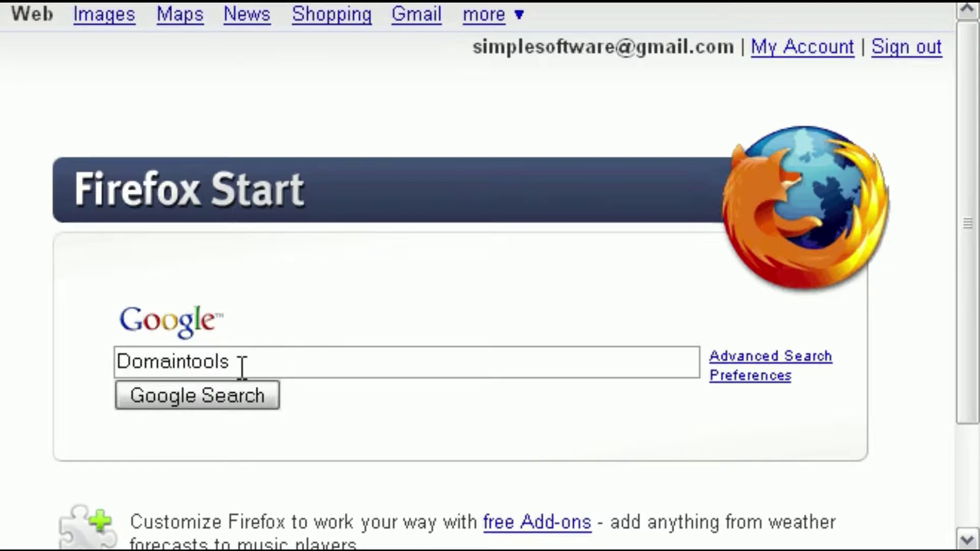
left_click(201, 394)
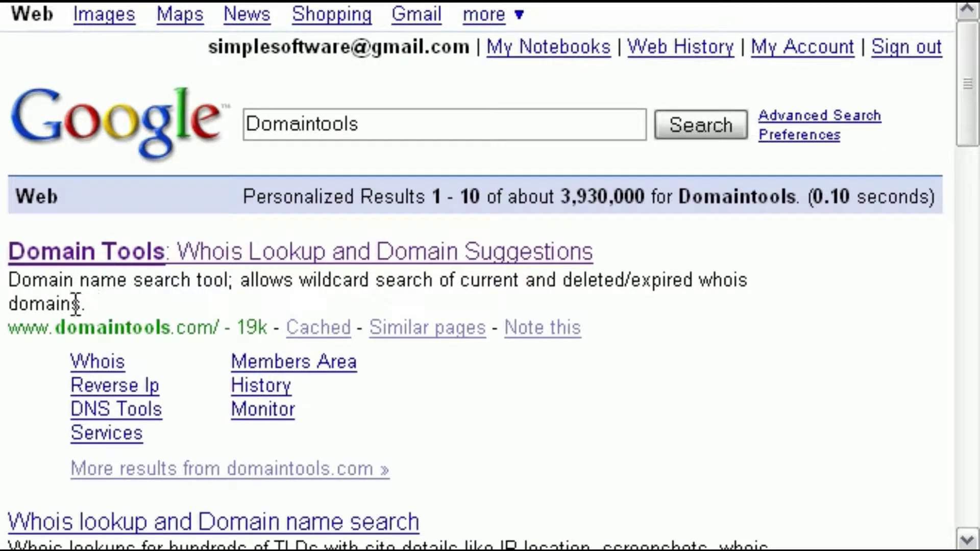
- Open the Domain Tools site and generate domain name suggestions for 'dog training'
left_click(193, 263)
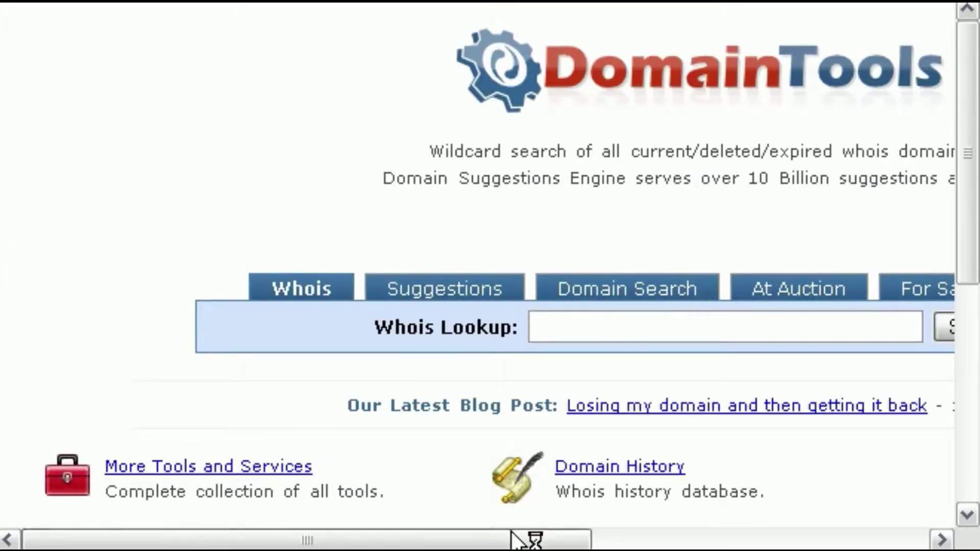
left_click_drag(531, 539, 620, 540)
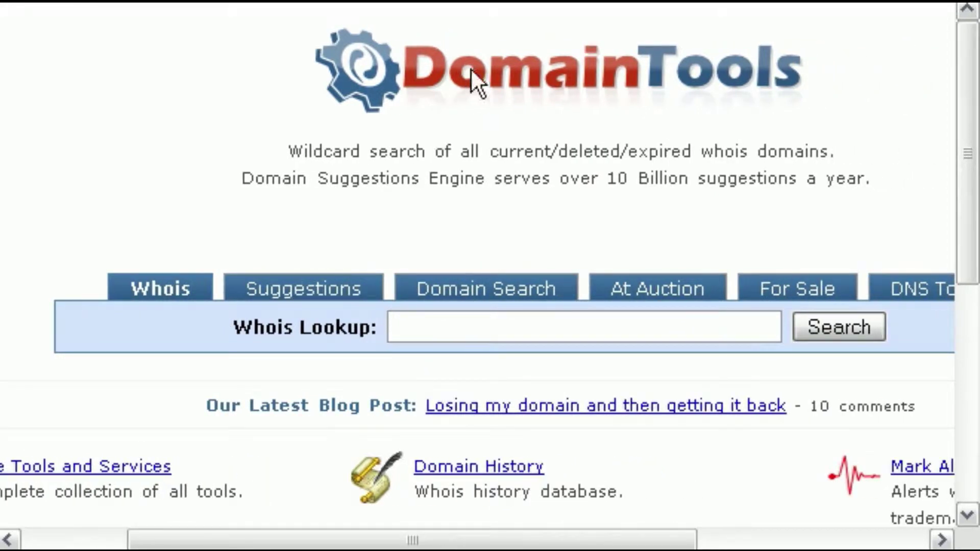
left_click(294, 285)
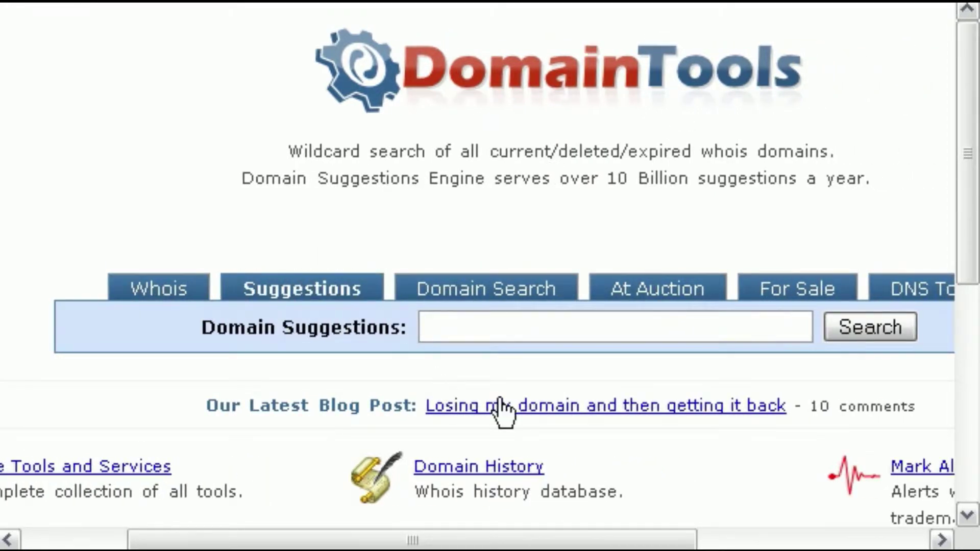
left_click(301, 284)
left_click(497, 329)
type("dog tra")
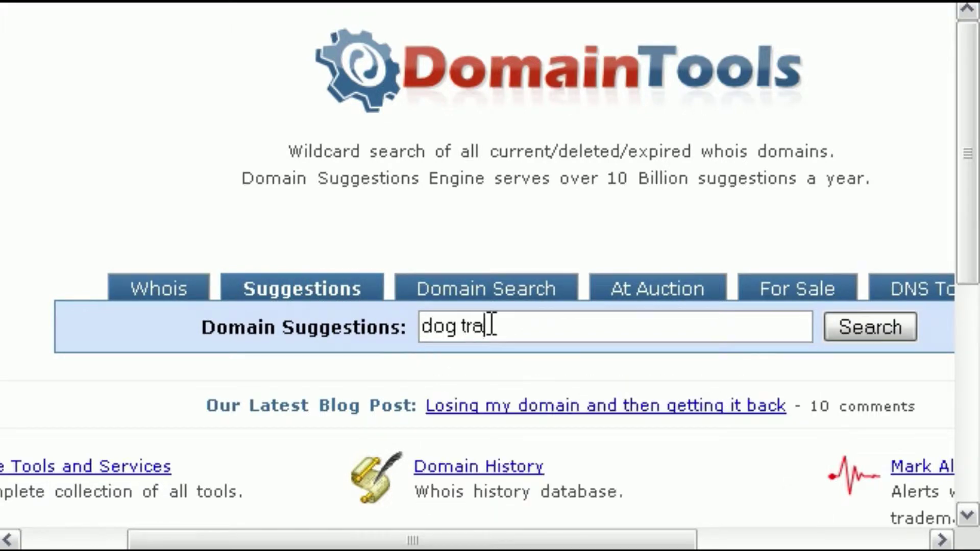
type("ining")
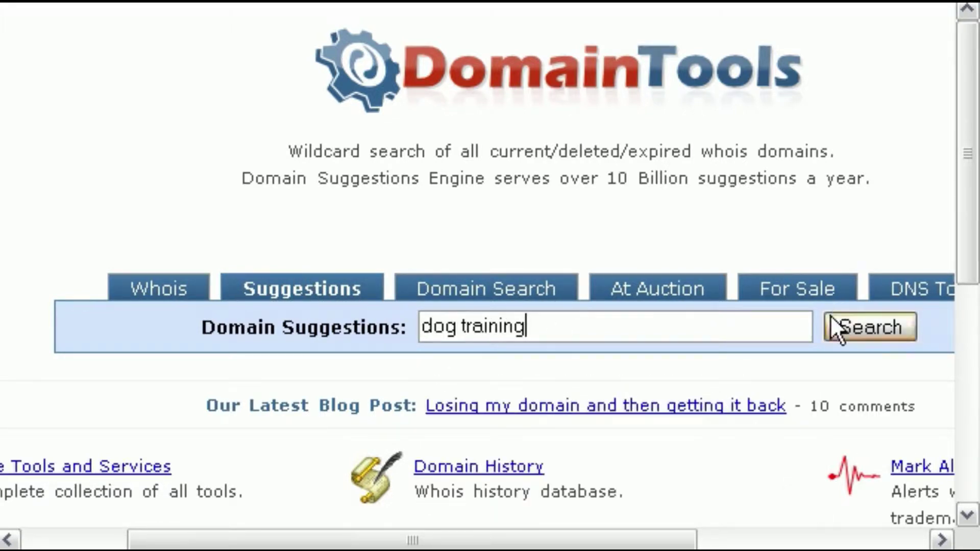
left_click(843, 331)
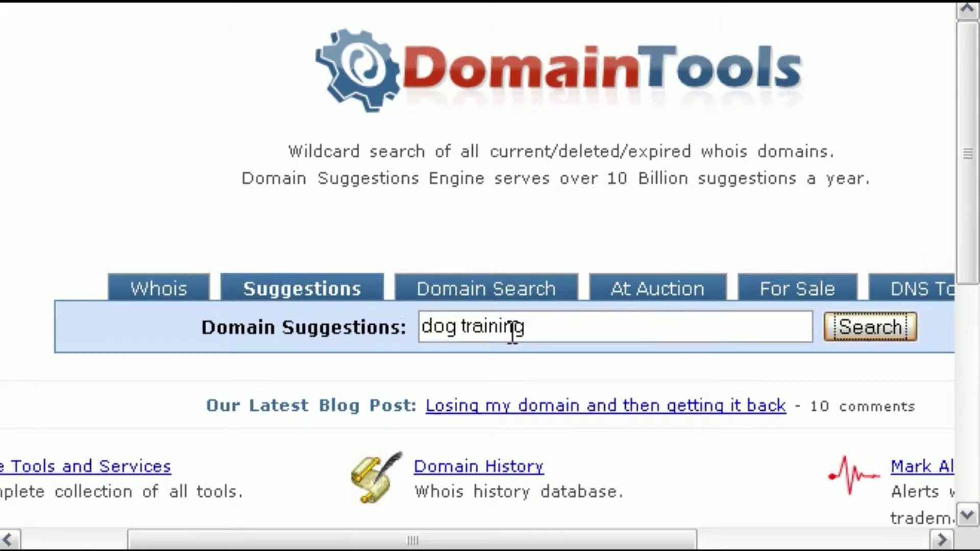
scroll(402, 330, "down", 5)
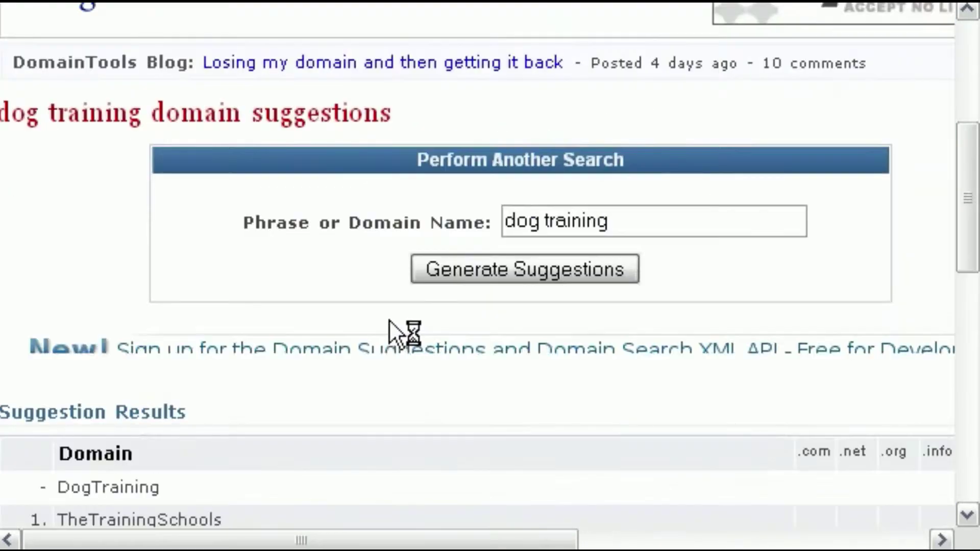
scroll(391, 326, "down", 5)
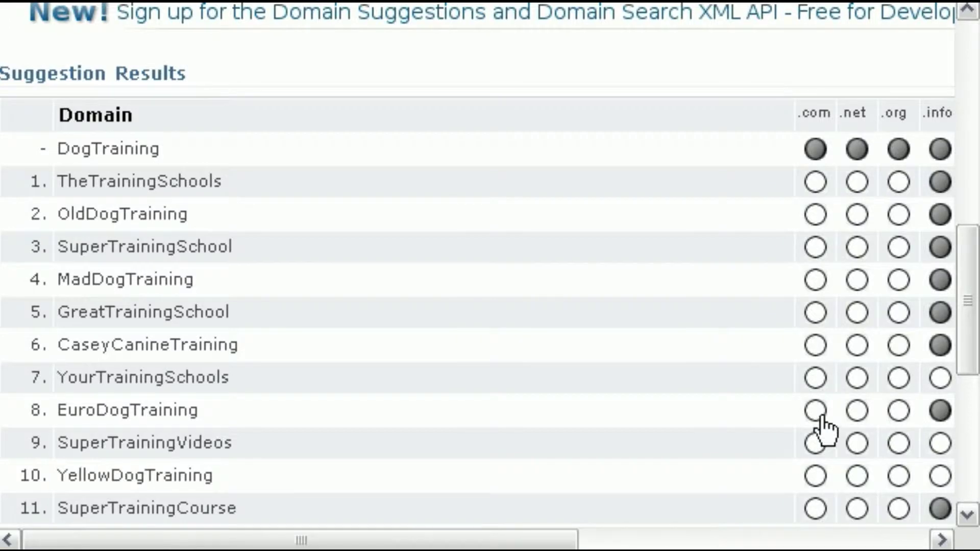
scroll(820, 416, "down", 5)
scroll(820, 415, "down", 2)
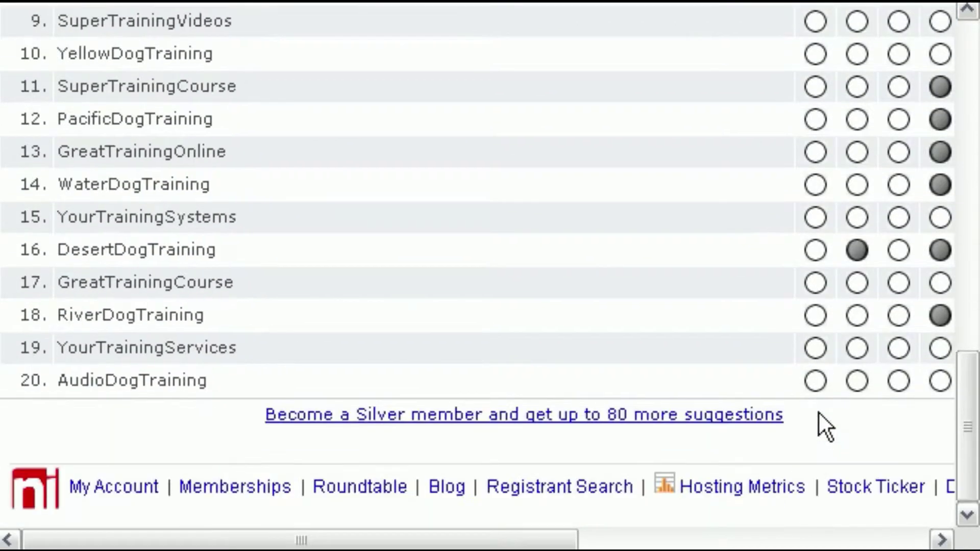
scroll(814, 405, "up", 4)
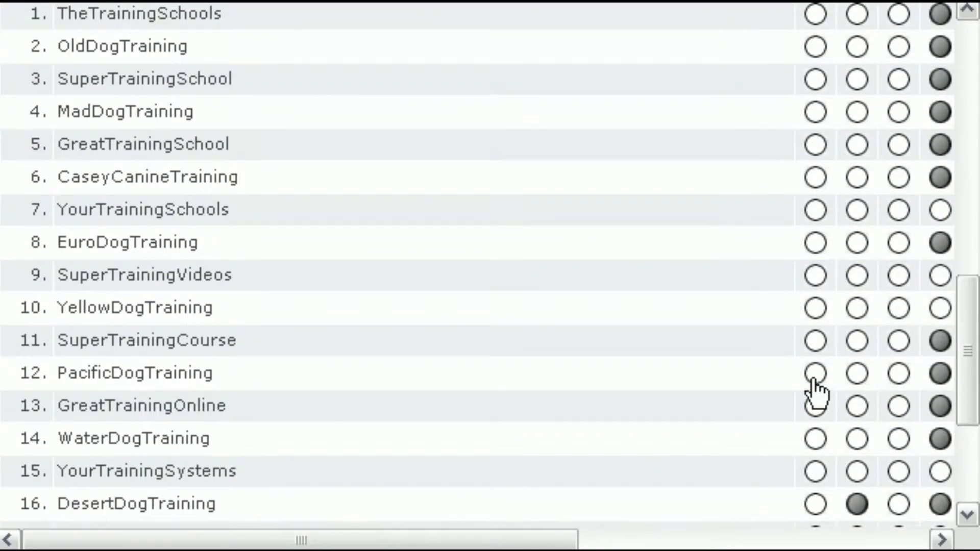
scroll(815, 384, "up", 3)
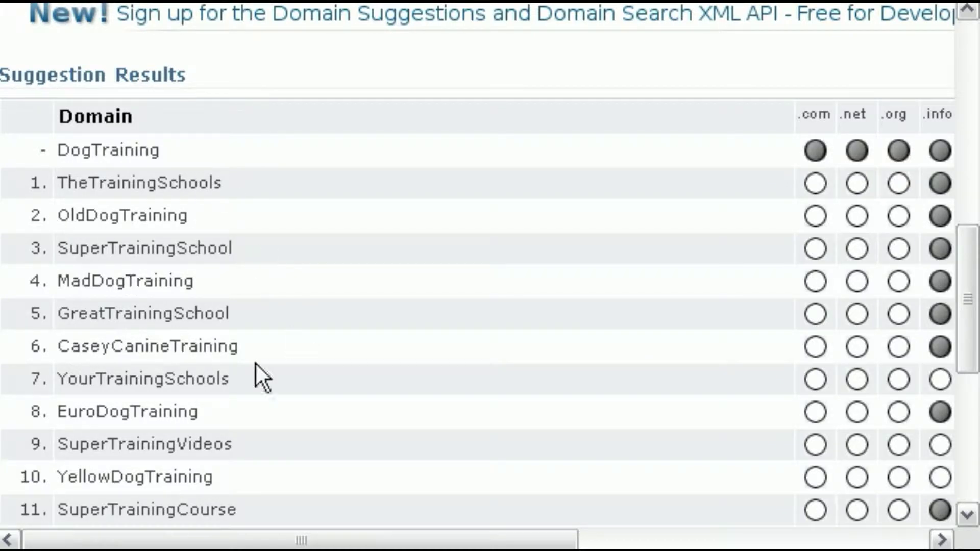
scroll(256, 375, "down", 5)
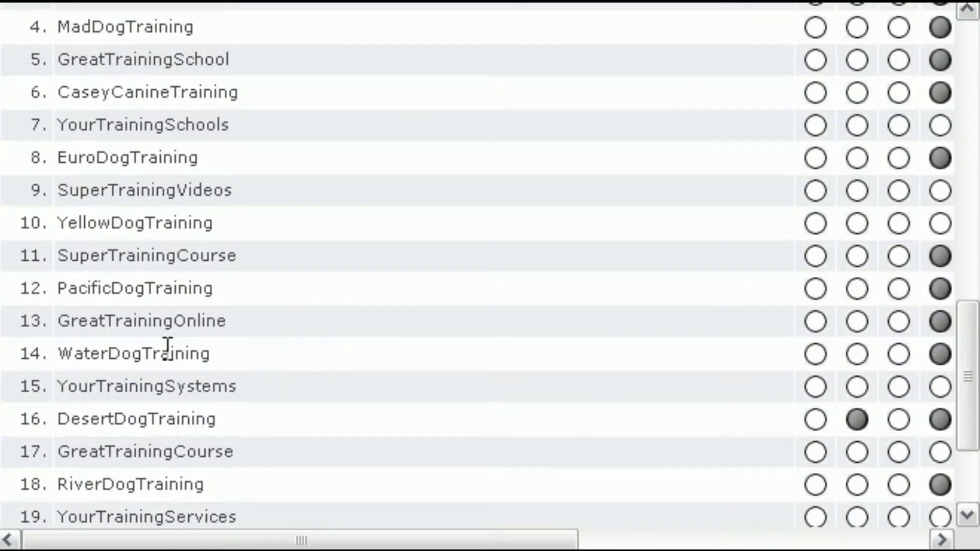
left_click_drag(57, 451, 232, 450)
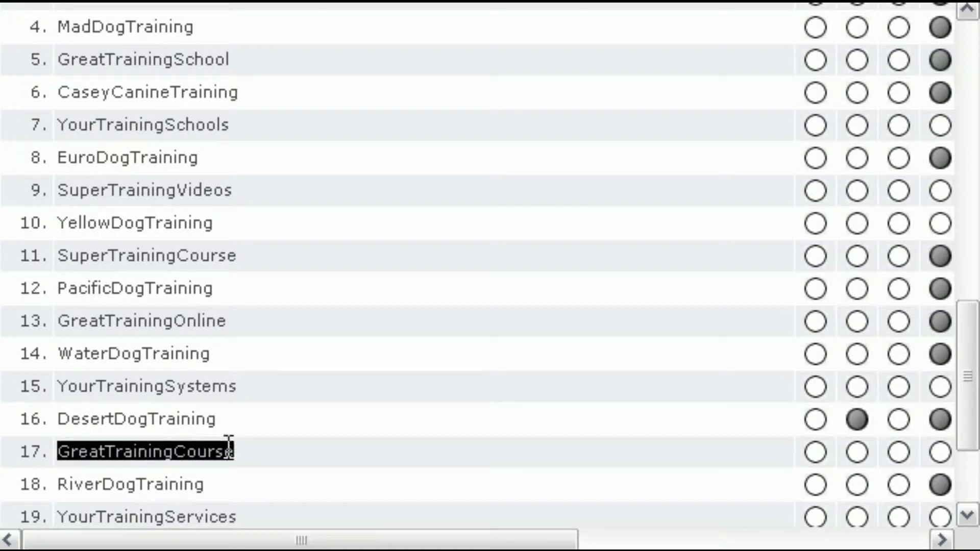
scroll(189, 510, "down", 3)
scroll(195, 355, "up", 15)
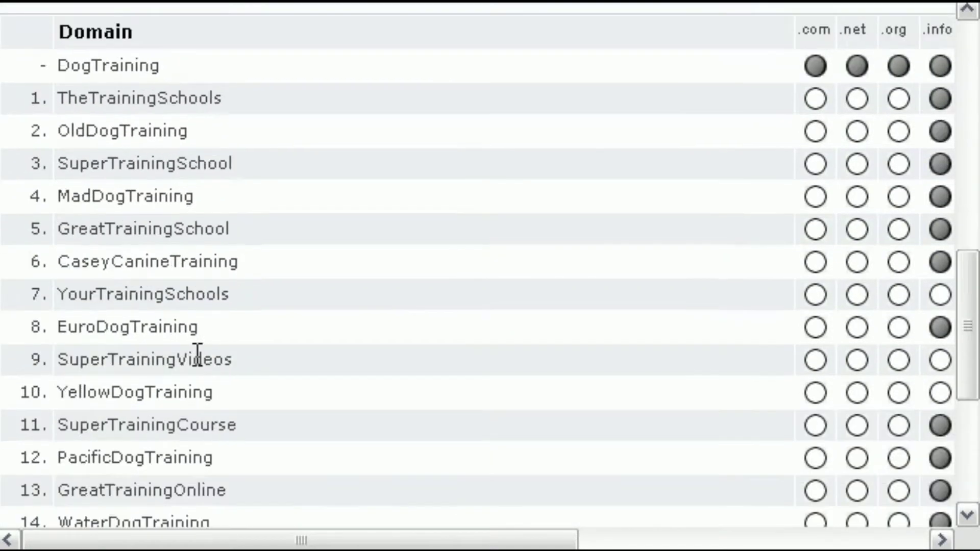
scroll(203, 367, "down", 4)
- Replace the search phrase with 'stop dog chewing' and generate new suggestions
left_click(653, 136)
left_click_drag(654, 137, 448, 136)
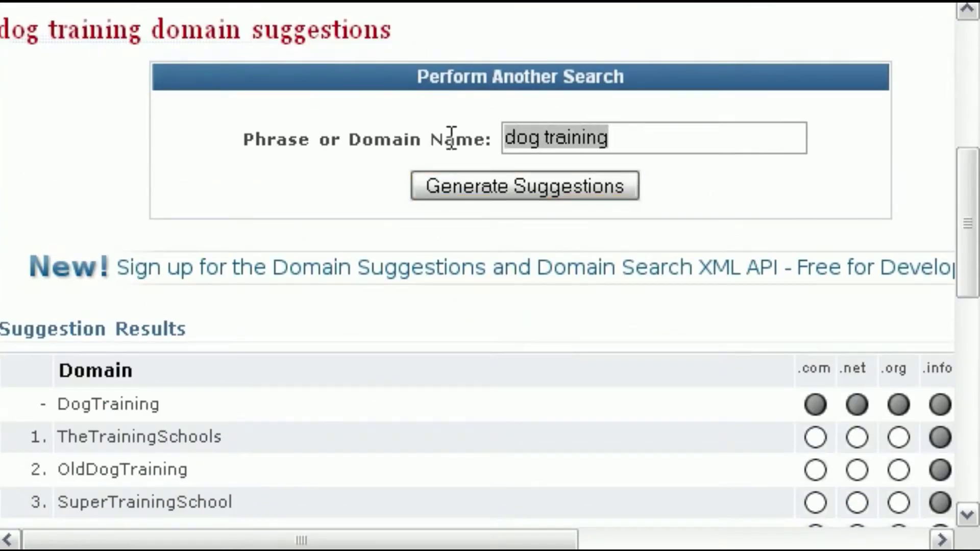
type("st")
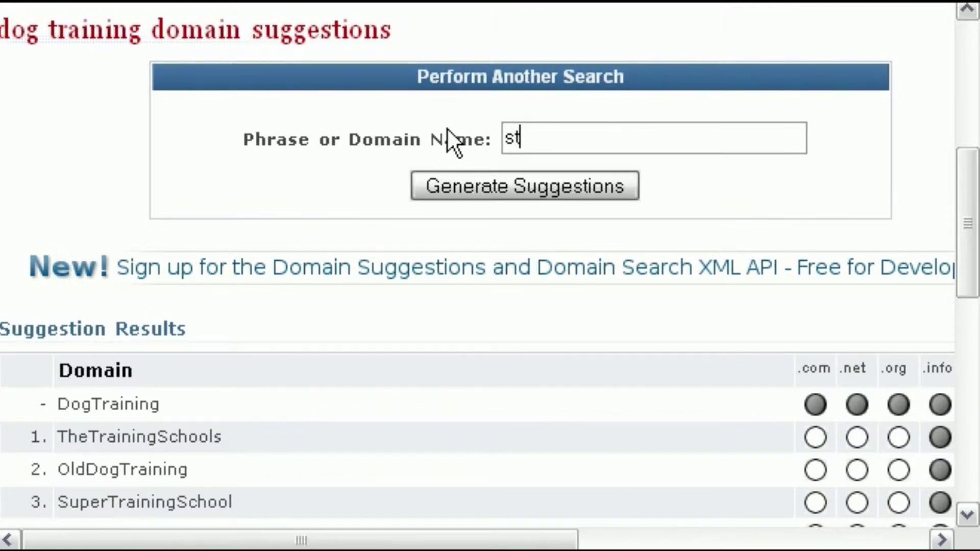
type("op dog chewing")
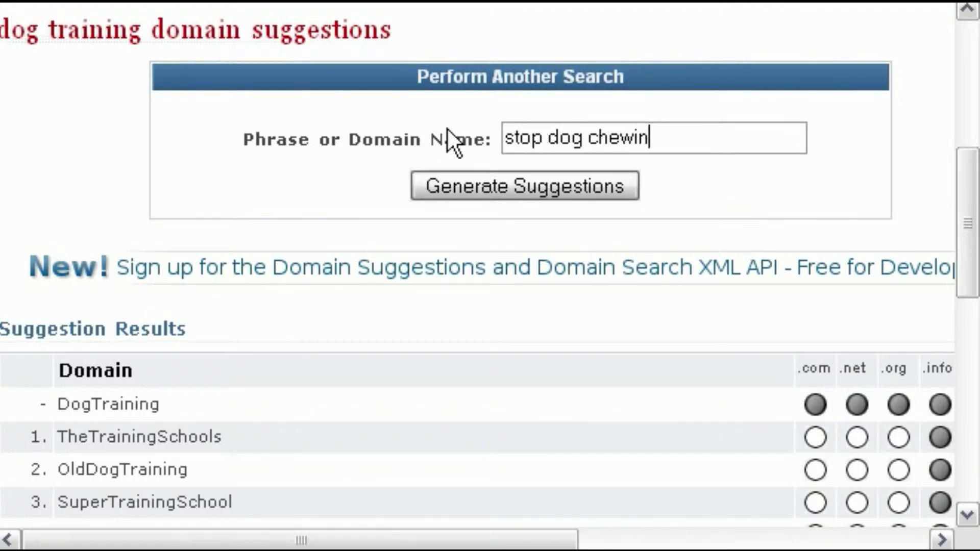
left_click(462, 188)
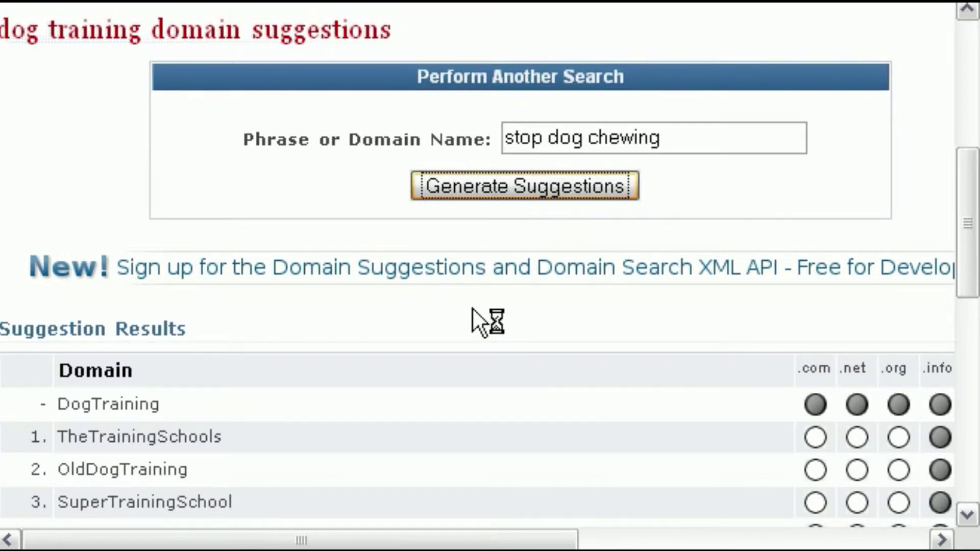
scroll(473, 307, "down", 6)
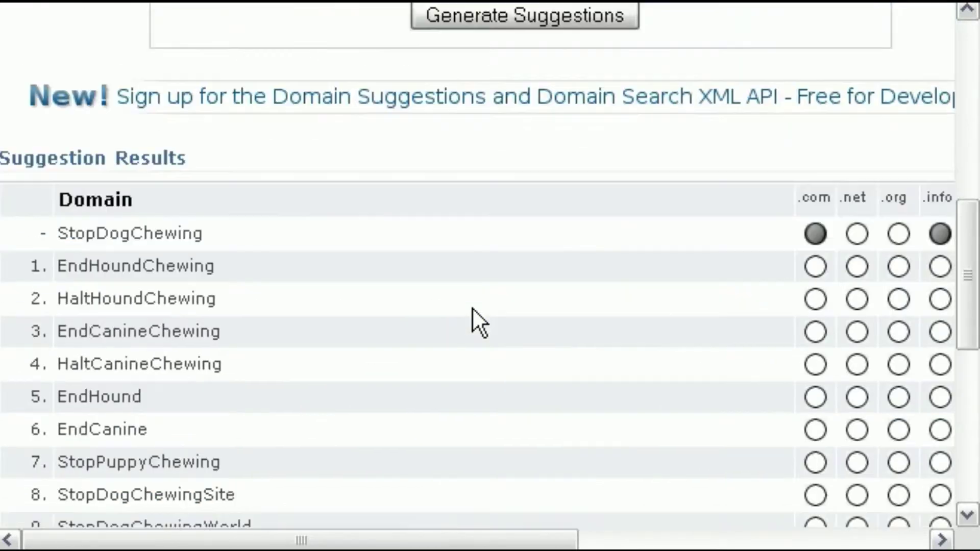
scroll(472, 307, "down", 3)
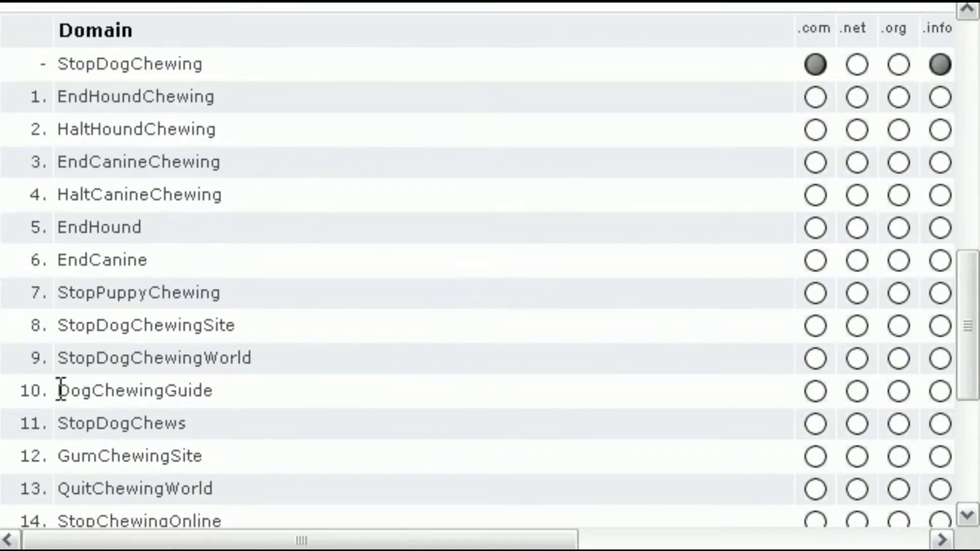
- Select the StopPuppyChewing suggestion and copy it
left_click_drag(60, 390, 213, 392)
left_click_drag(184, 423, 58, 424)
left_click(60, 486)
left_click_drag(222, 290, 57, 296)
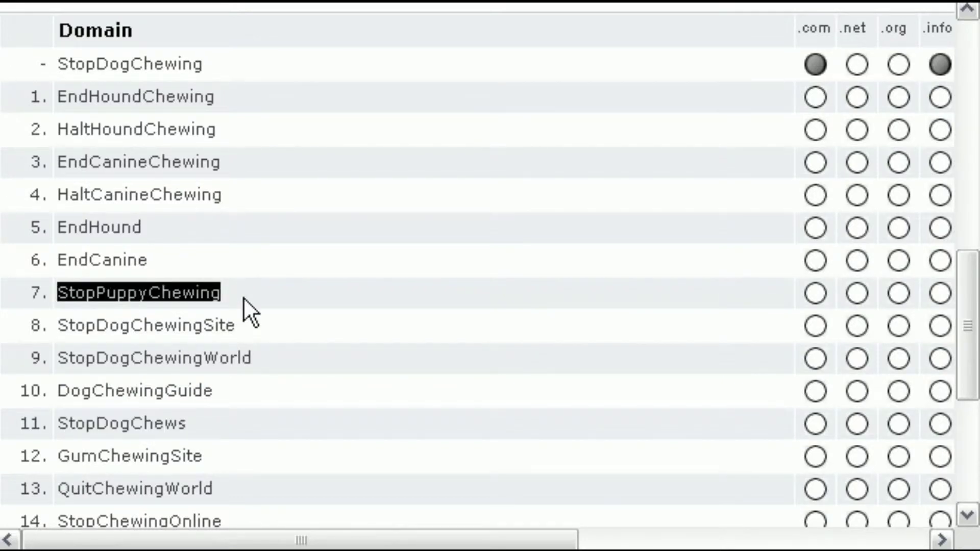
scroll(243, 296, "down", 3)
scroll(243, 293, "up", 3)
left_click(243, 293)
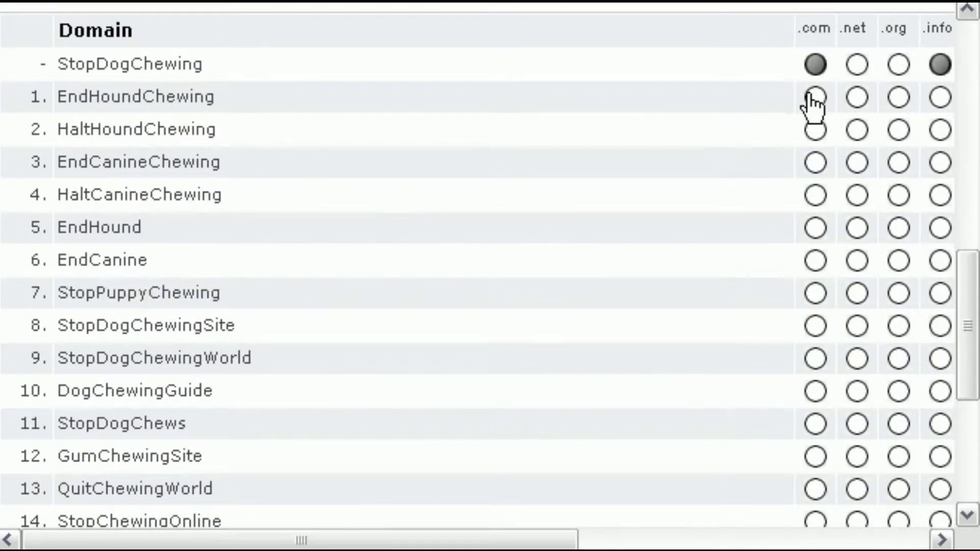
scroll(83, 324, "down", 3)
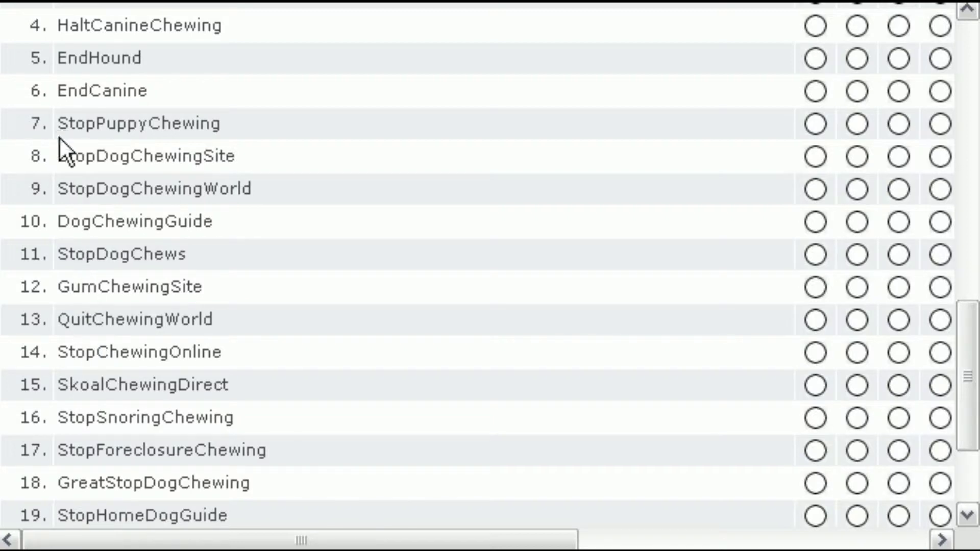
left_click_drag(58, 123, 227, 126)
key("ctrl+c")
right_click(195, 123)
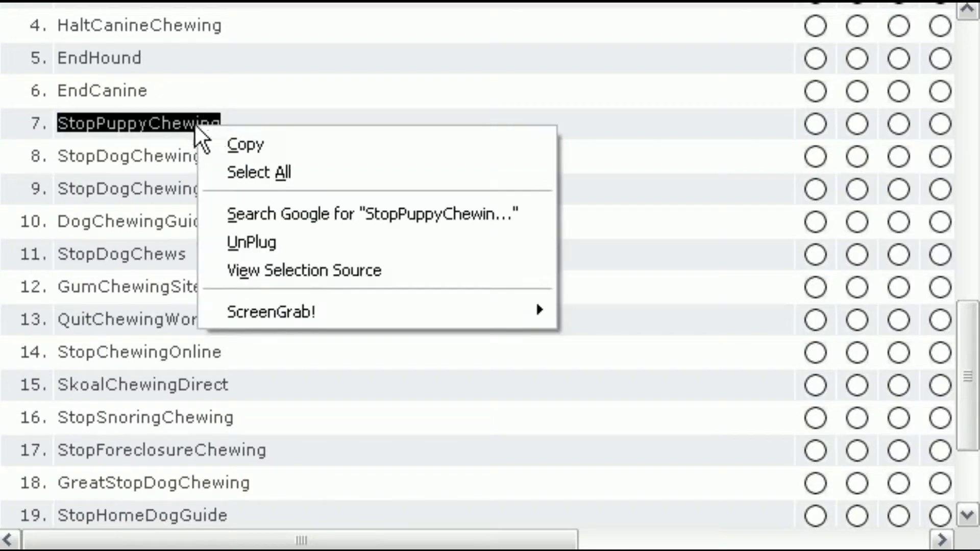
left_click(231, 143)
scroll(573, 139, "up", 5)
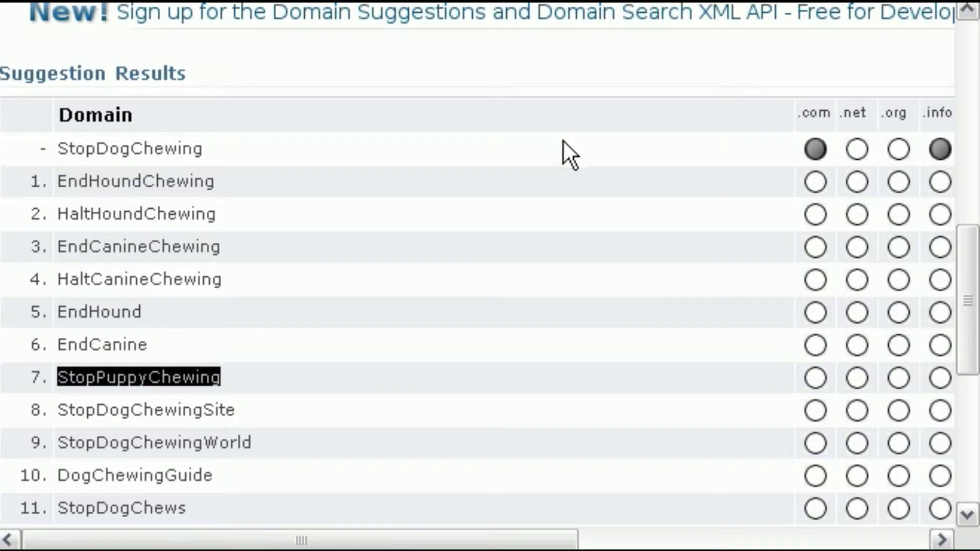
- In a new tab on Namecheap, search for the pasted StopPuppyChewing domain
key("ctrl+t")
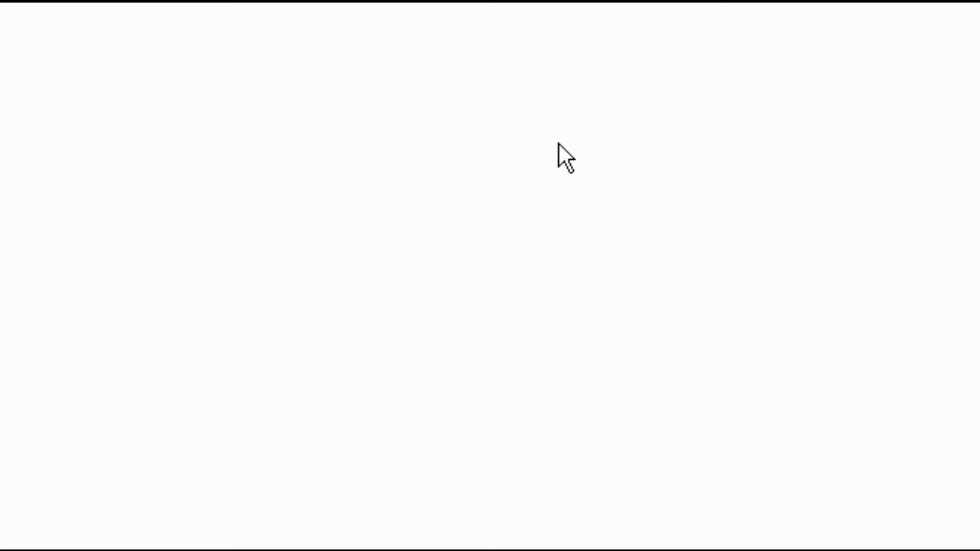
key("Return")
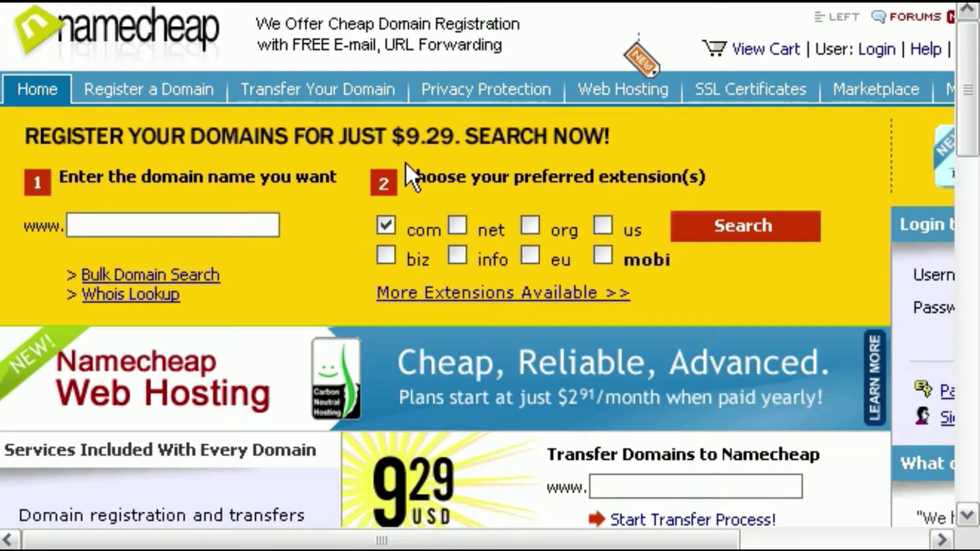
key("ctrl+v")
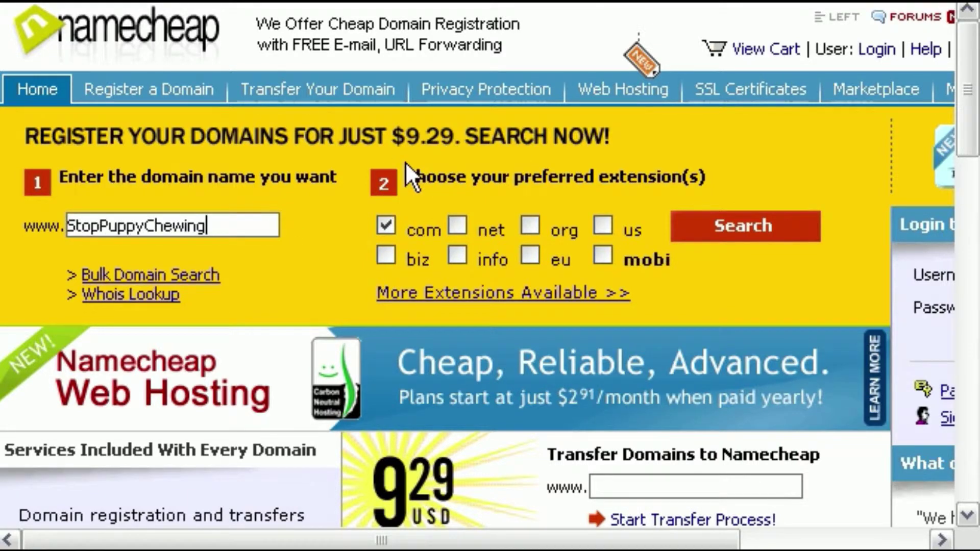
left_click(745, 228)
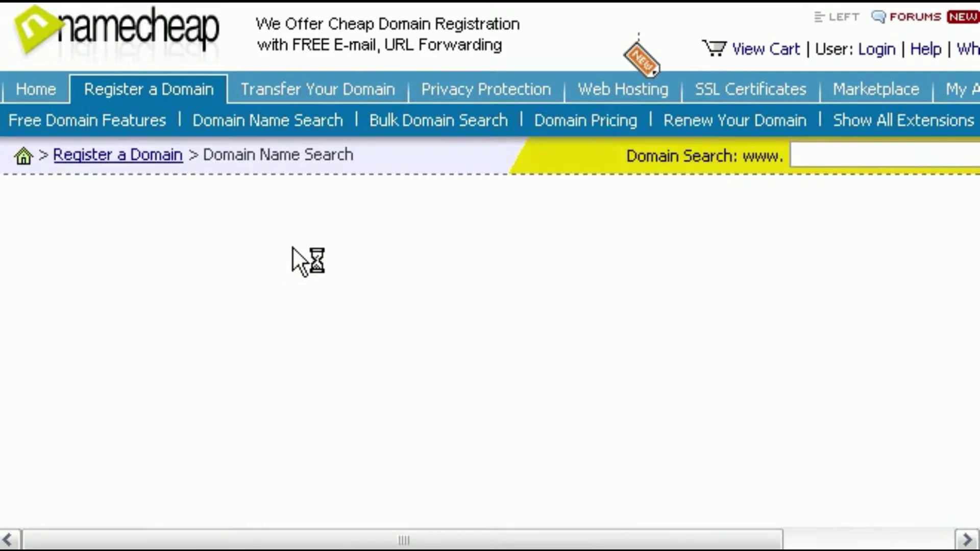
scroll(587, 352, "down", 5)
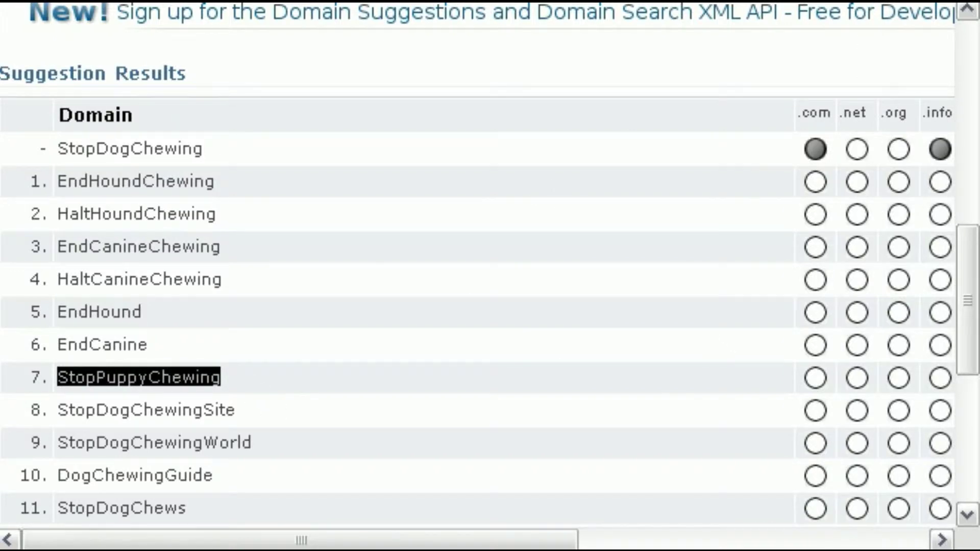
- Confirm stoppuppychewing.com is available and add the .com domain to the cart
key("ctrl+Tab")
scroll(544, 268, "up", 3)
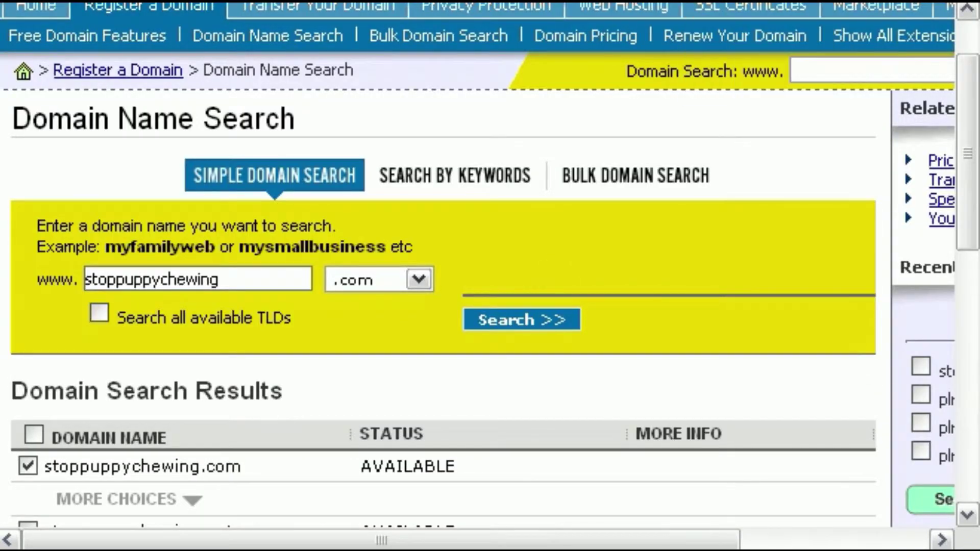
key("ctrl+Tab")
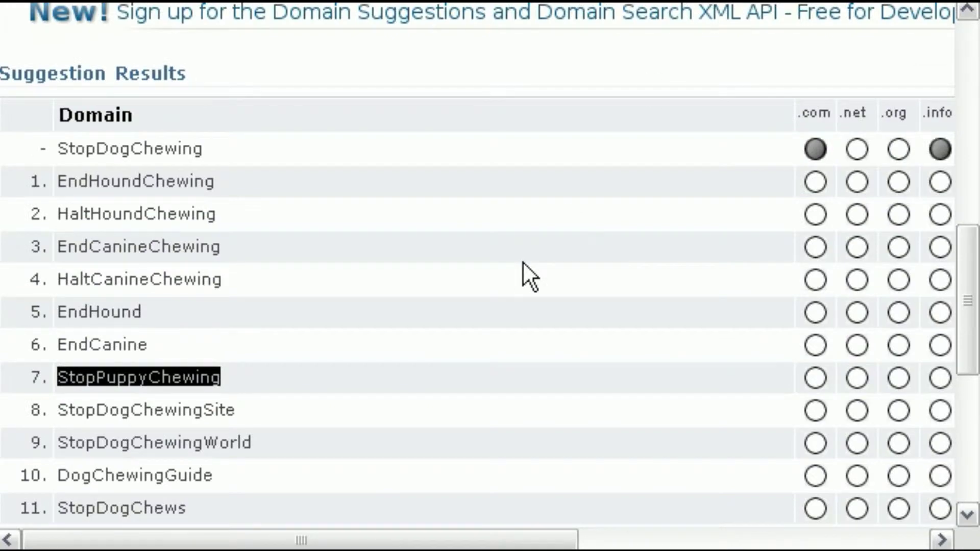
key("ctrl+Tab")
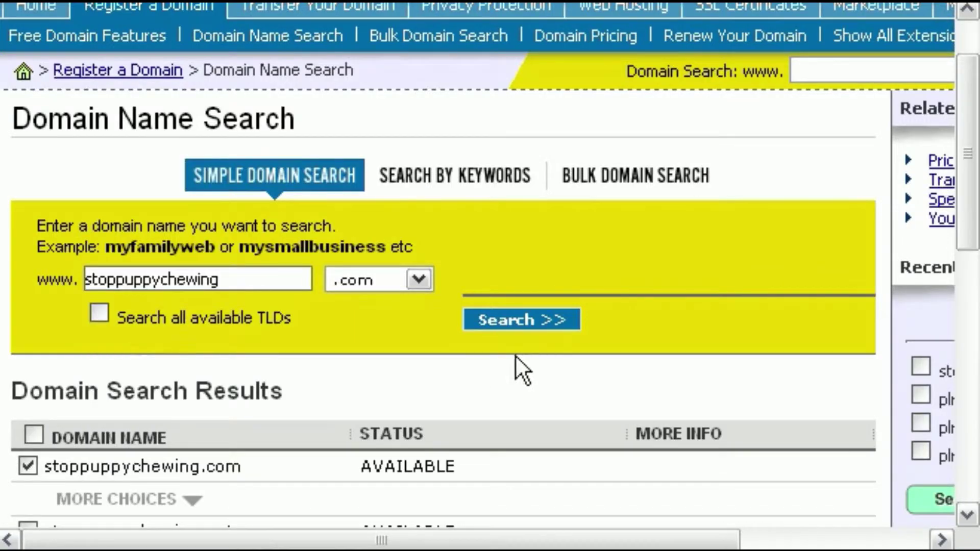
scroll(502, 367, "down", 3)
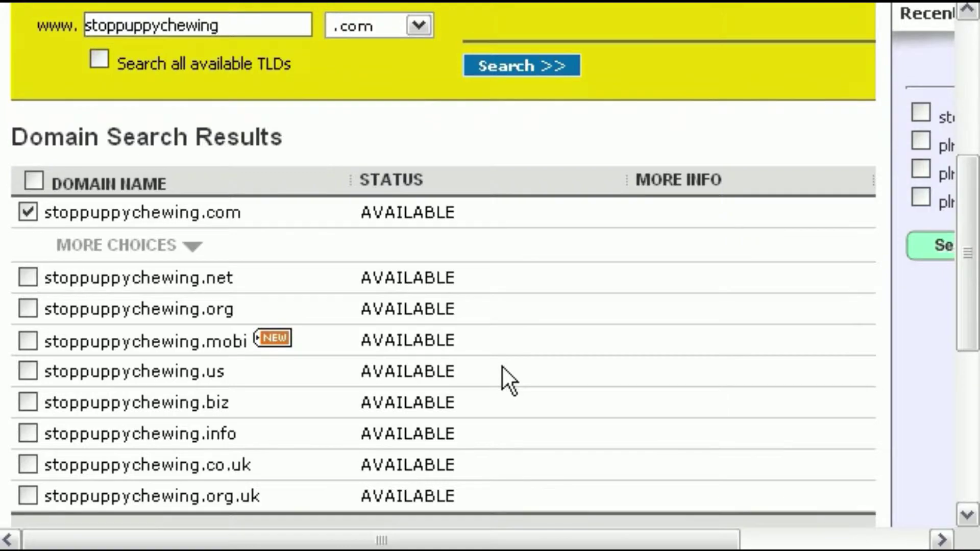
scroll(495, 347, "up", 3)
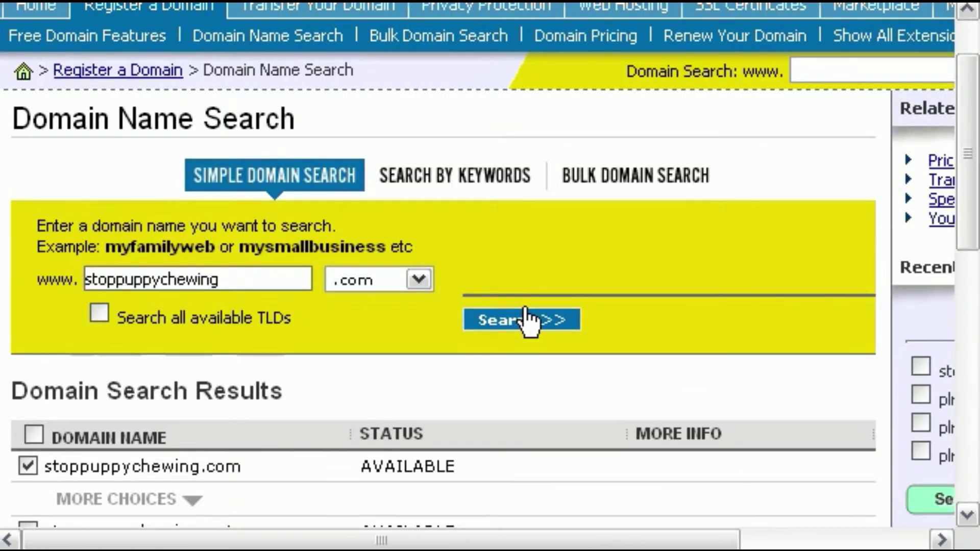
scroll(526, 319, "up", 1)
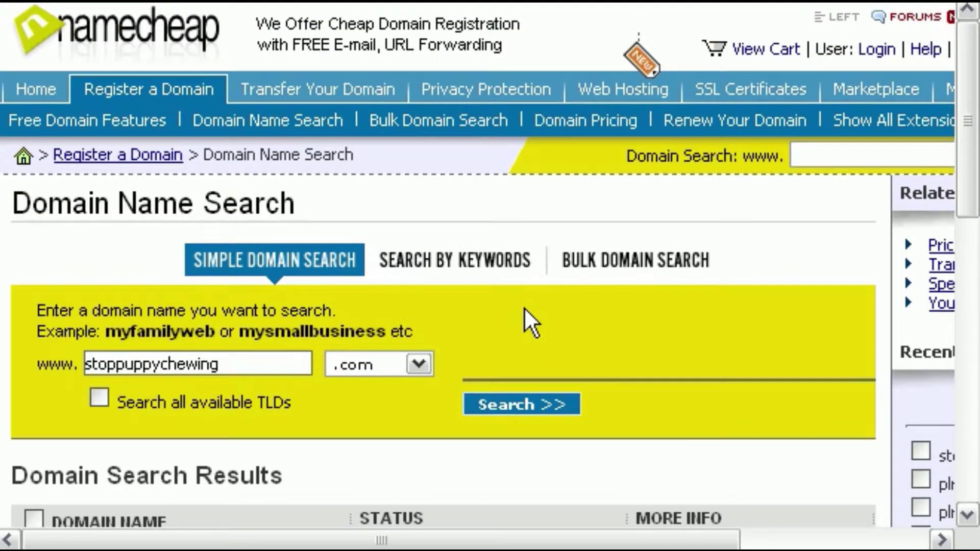
scroll(524, 309, "down", 5)
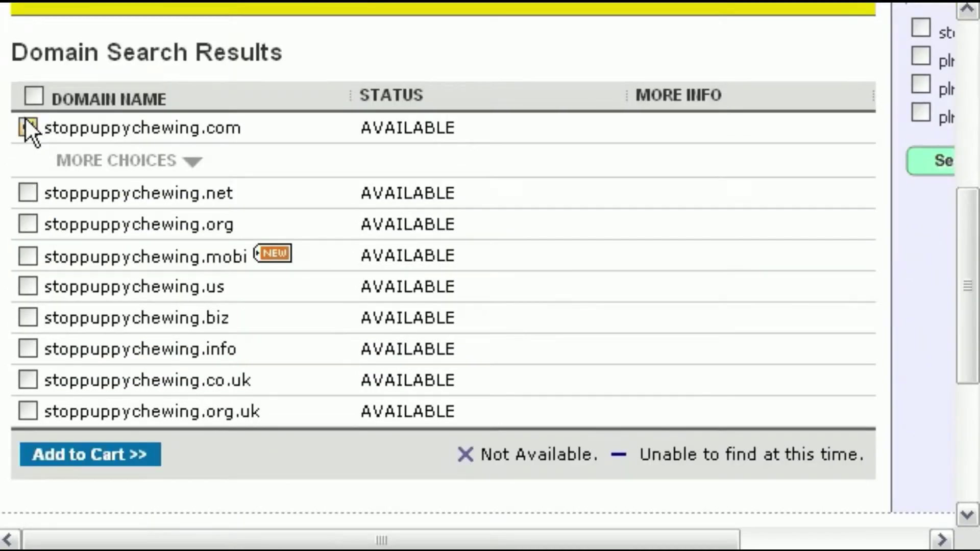
left_click(131, 457)
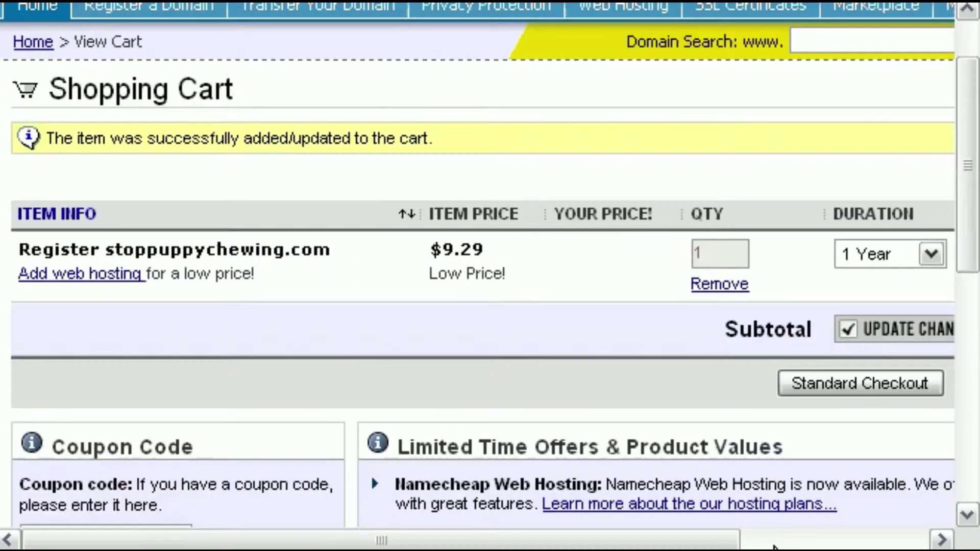
- Check out the $9.29 stoppuppychewing.com order, keeping the saved contact details
left_click(781, 540)
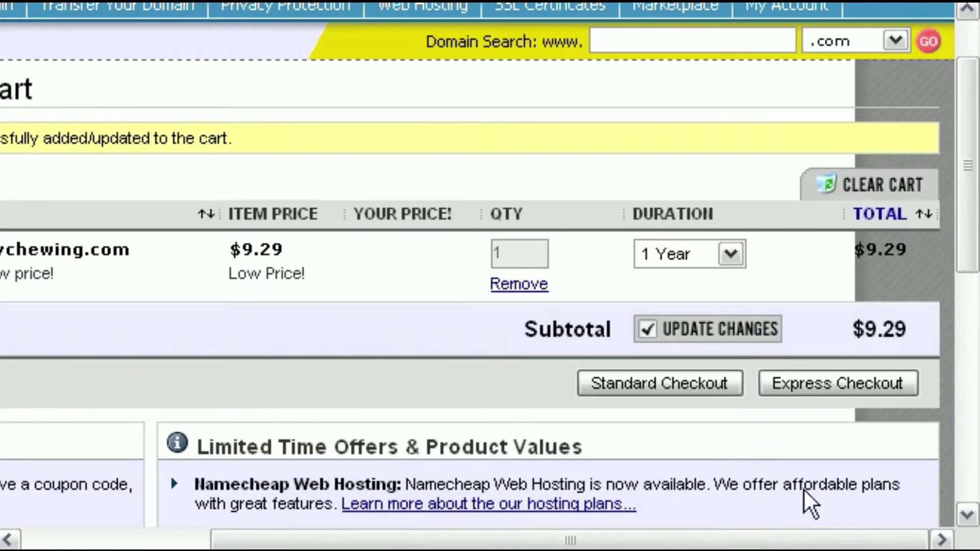
left_click(837, 382)
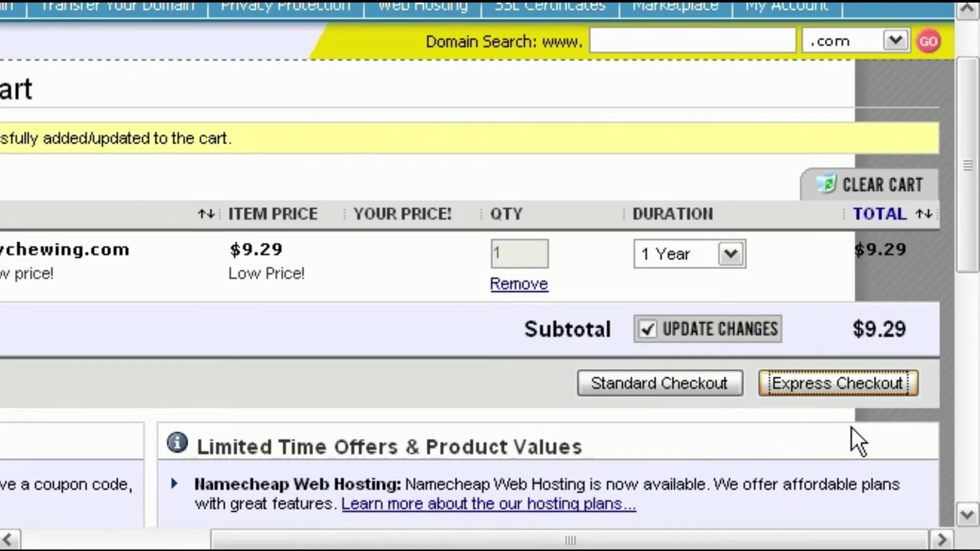
left_click(687, 384)
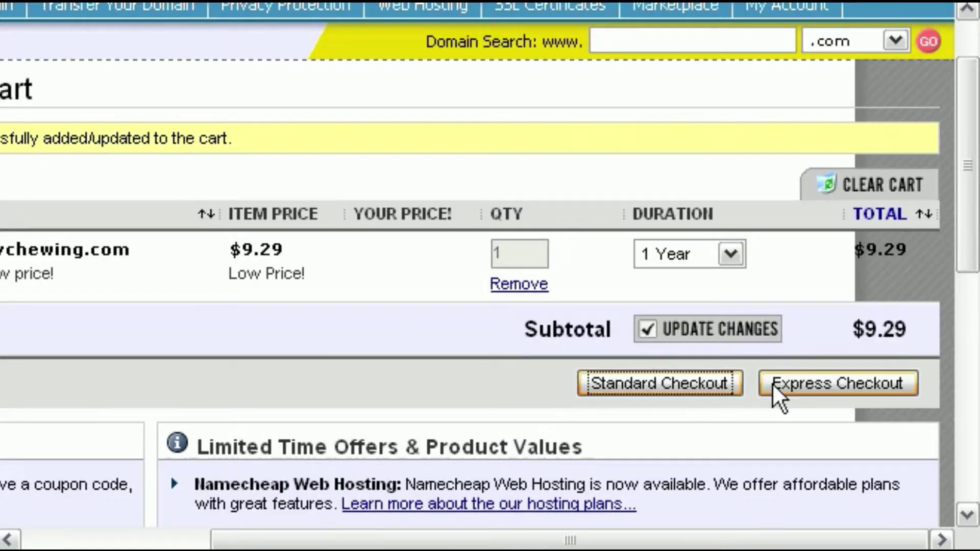
left_click(827, 383)
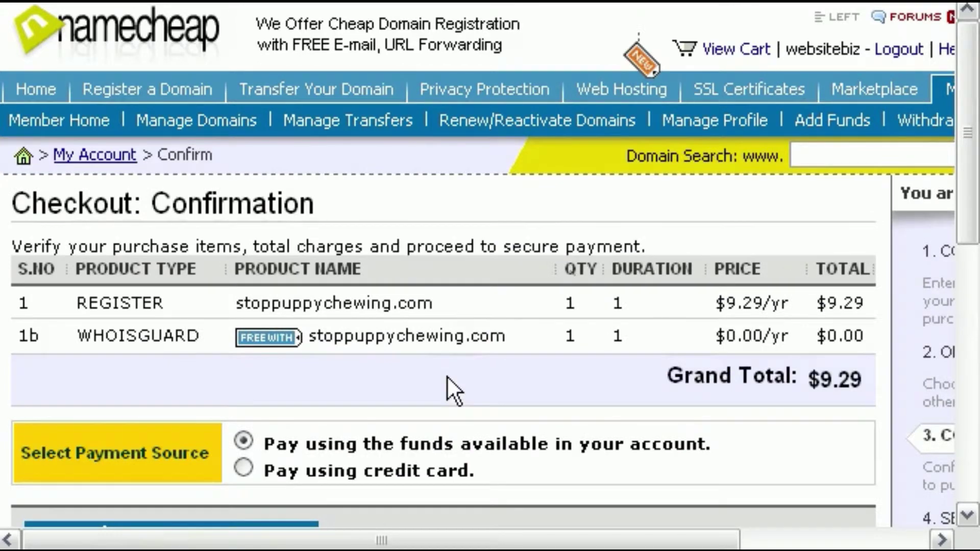
- Choose 'Pay using credit card' and proceed to secure payment
scroll(446, 375, "down", 2)
scroll(446, 375, "up", 1)
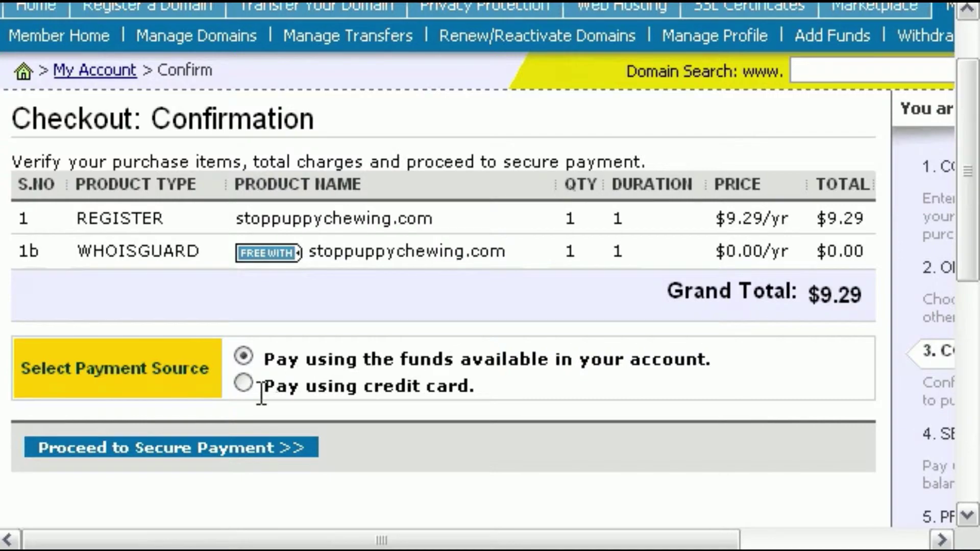
left_click(244, 383)
left_click(261, 449)
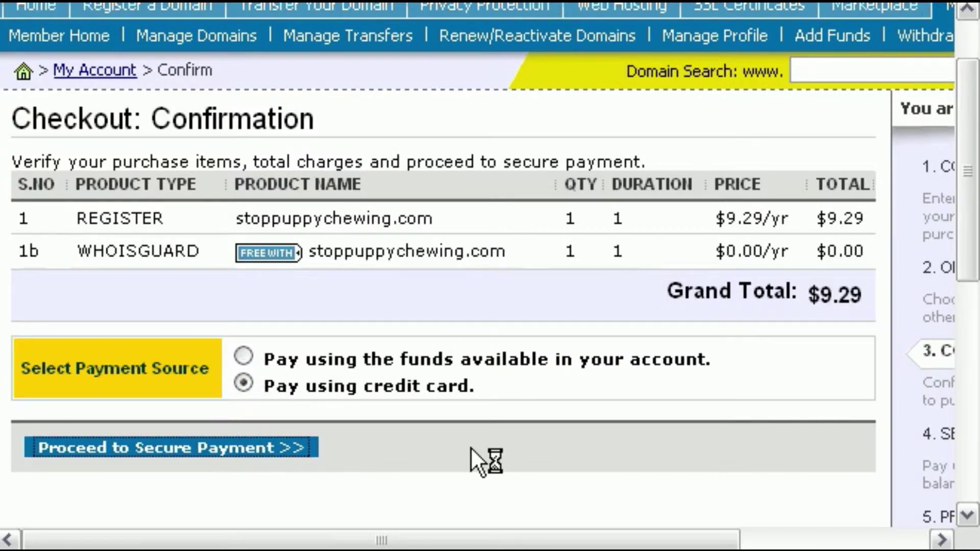
- Review the secure payment form without choosing a card type, then return to the confirmation page
scroll(549, 371, "down", 4)
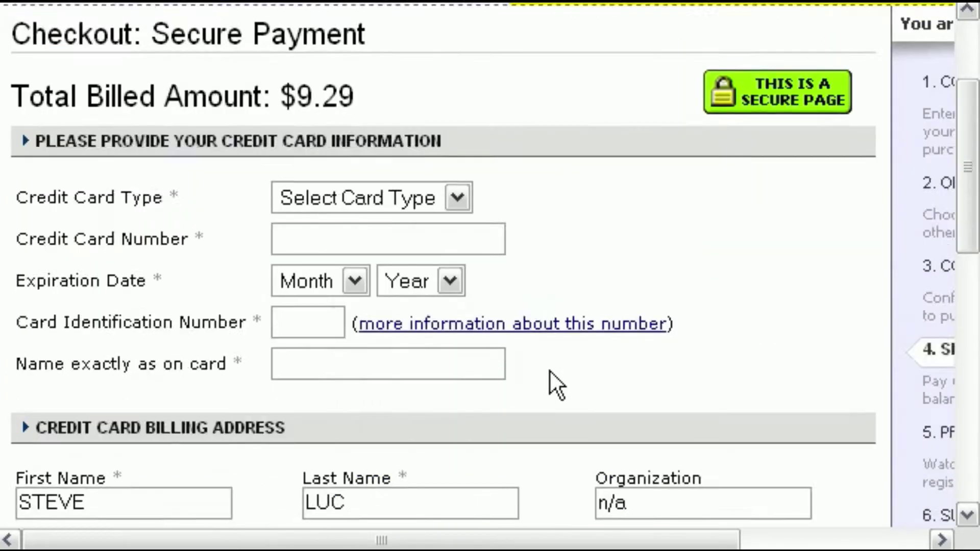
scroll(549, 370, "up", 3)
scroll(546, 371, "up", 3)
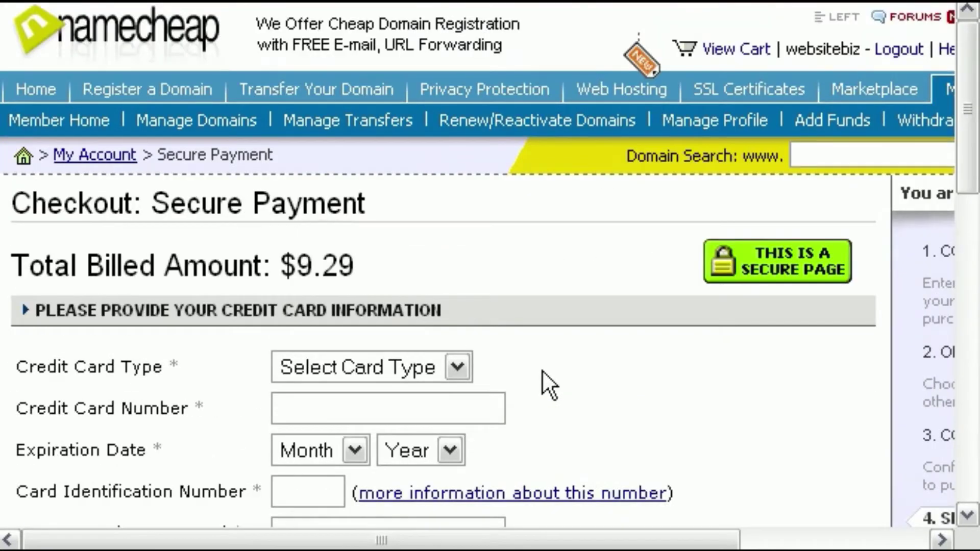
scroll(543, 372, "down", 3)
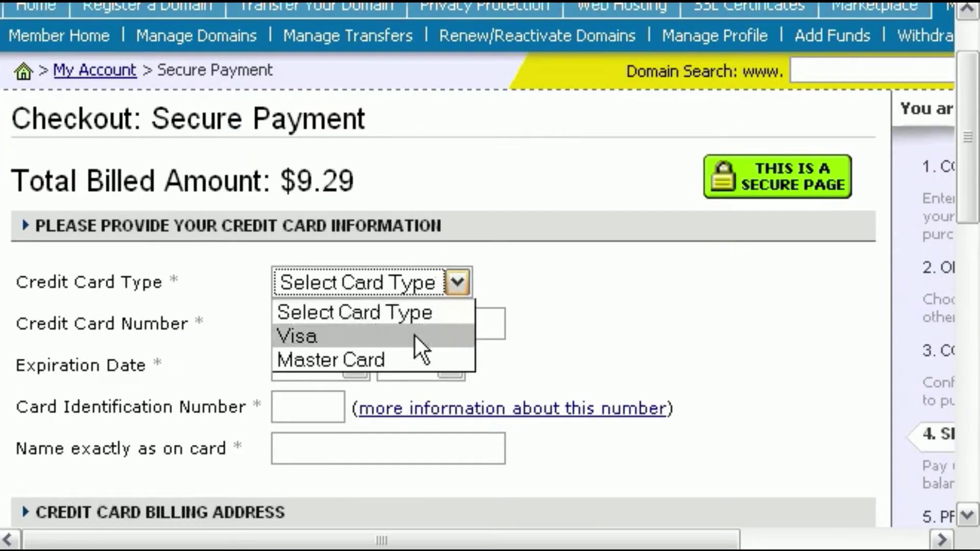
left_click(555, 256)
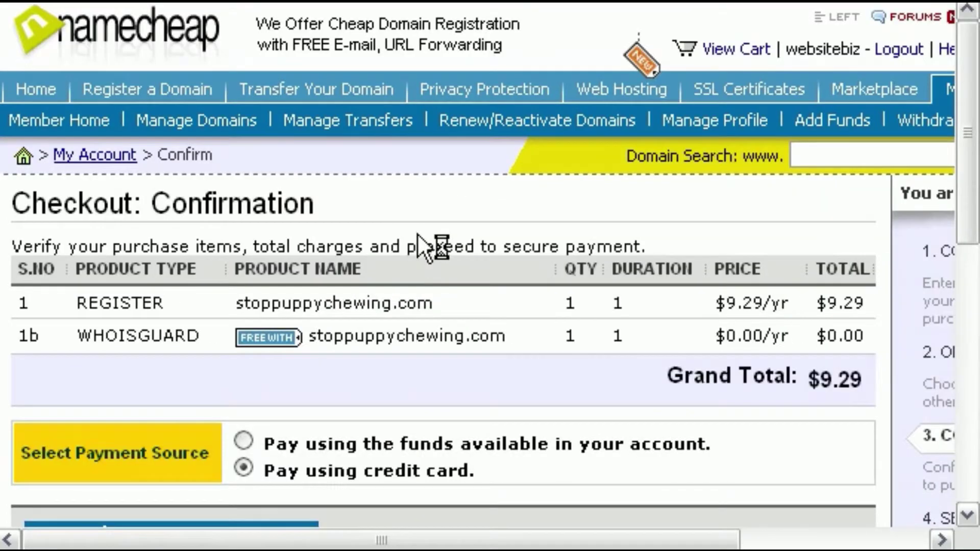
scroll(427, 275, "down", 3)
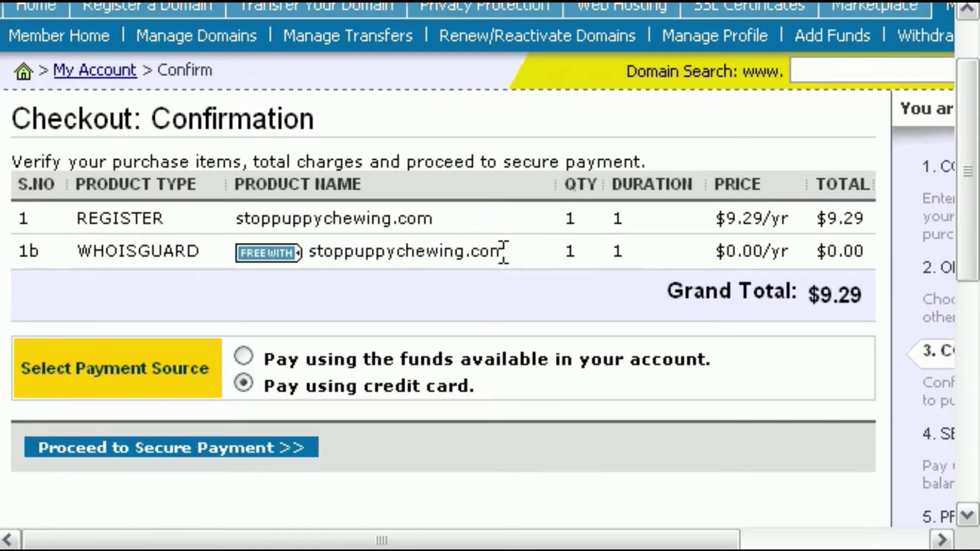
- Go back to the Namecheap account home and view all the account's domains
scroll(429, 249, "up", 2)
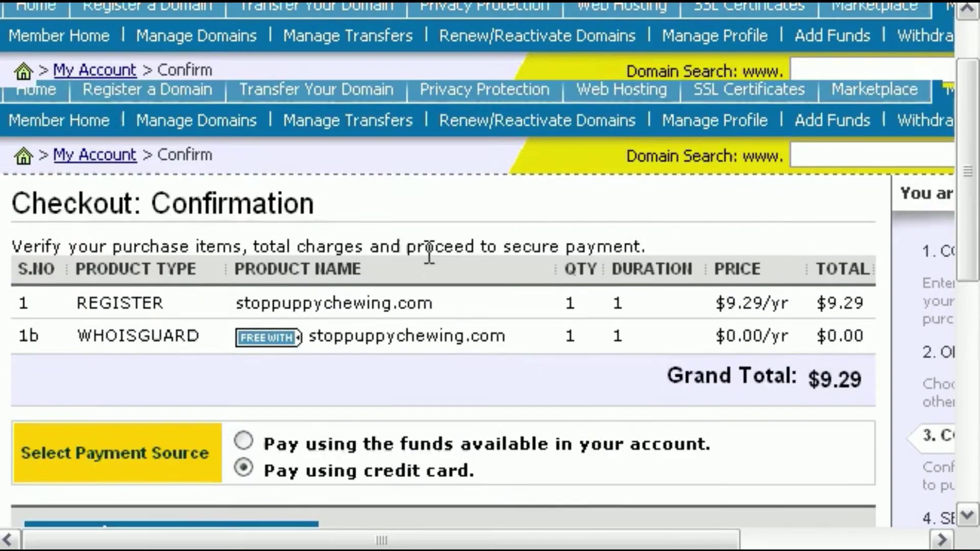
left_click(95, 155)
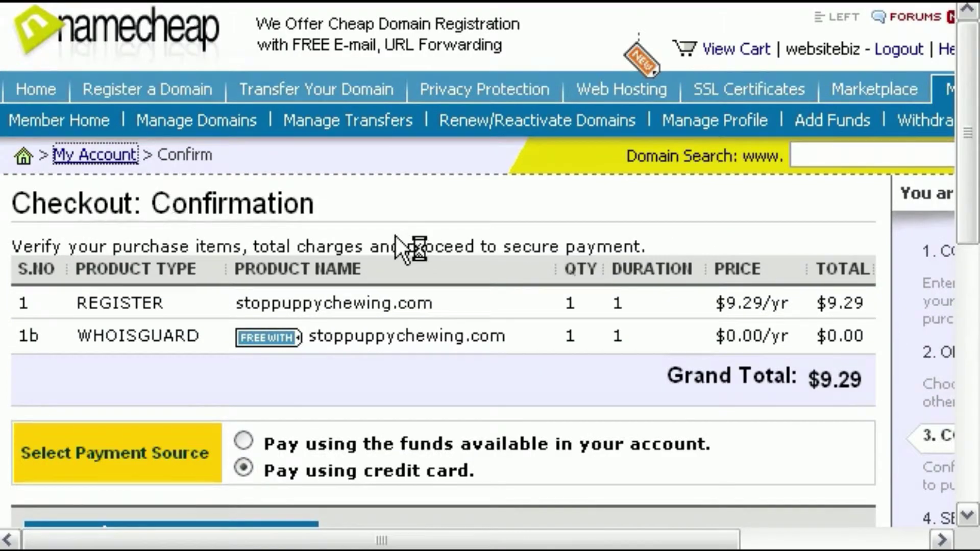
scroll(396, 240, "down", 2)
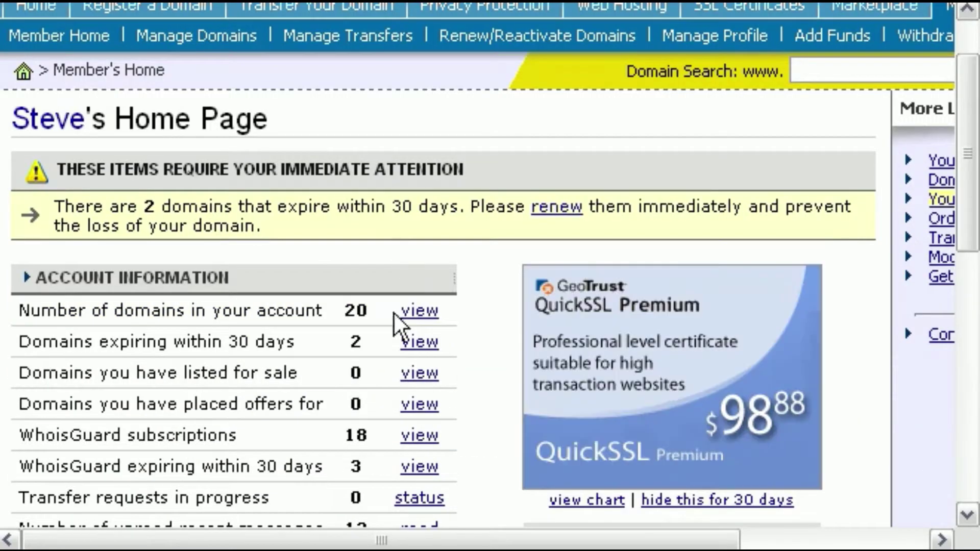
left_click(419, 312)
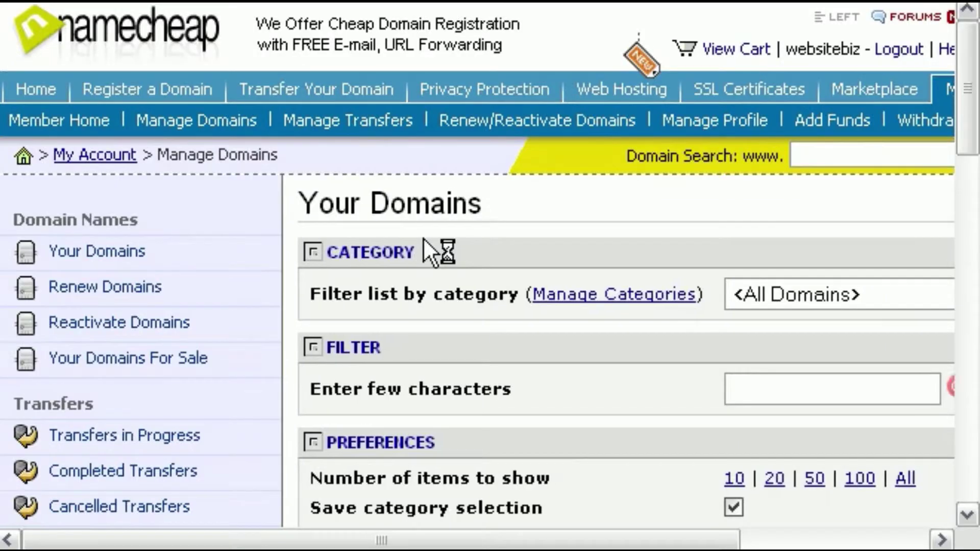
- Find smartfileorganiser.com in the domain list and open it
scroll(423, 238, "down", 2)
scroll(423, 239, "down", 4)
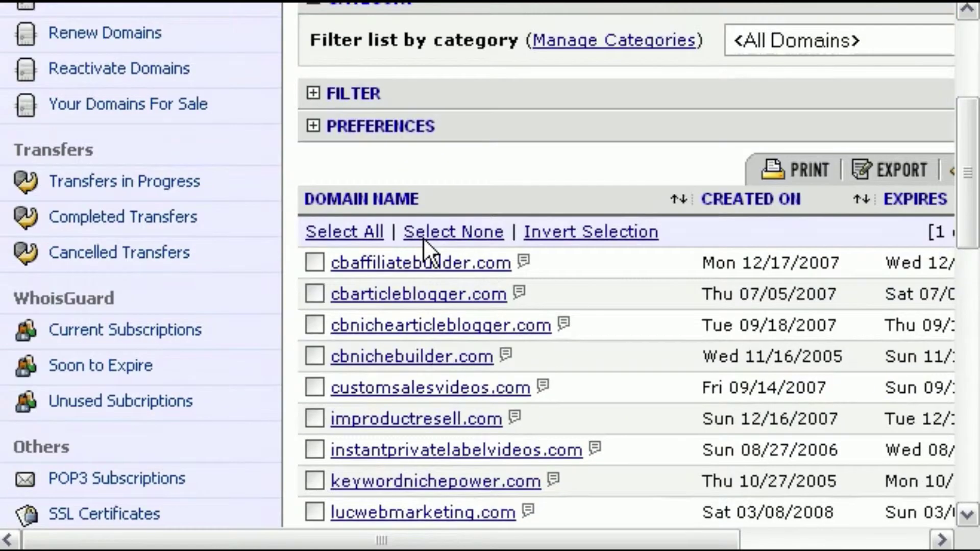
scroll(423, 239, "down", 4)
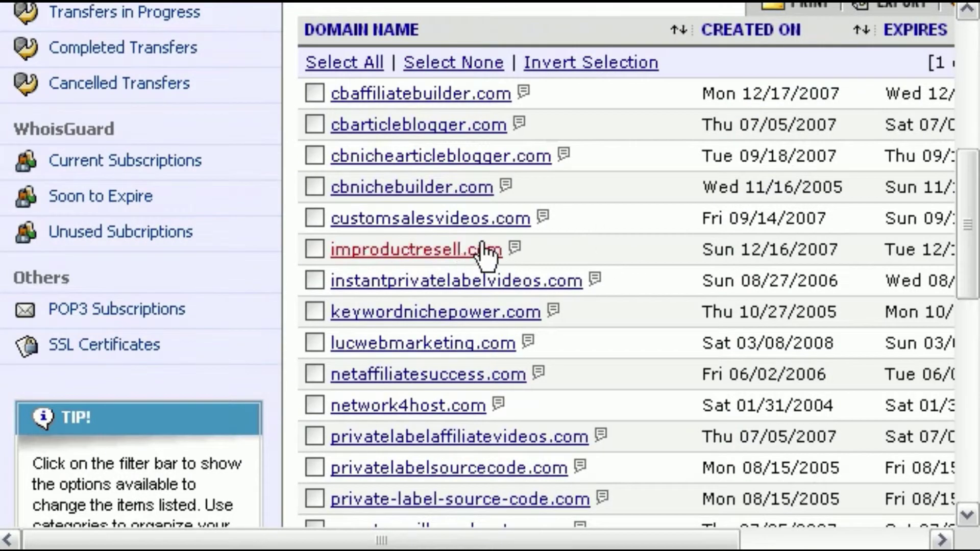
scroll(568, 228, "down", 2)
scroll(569, 229, "up", 2)
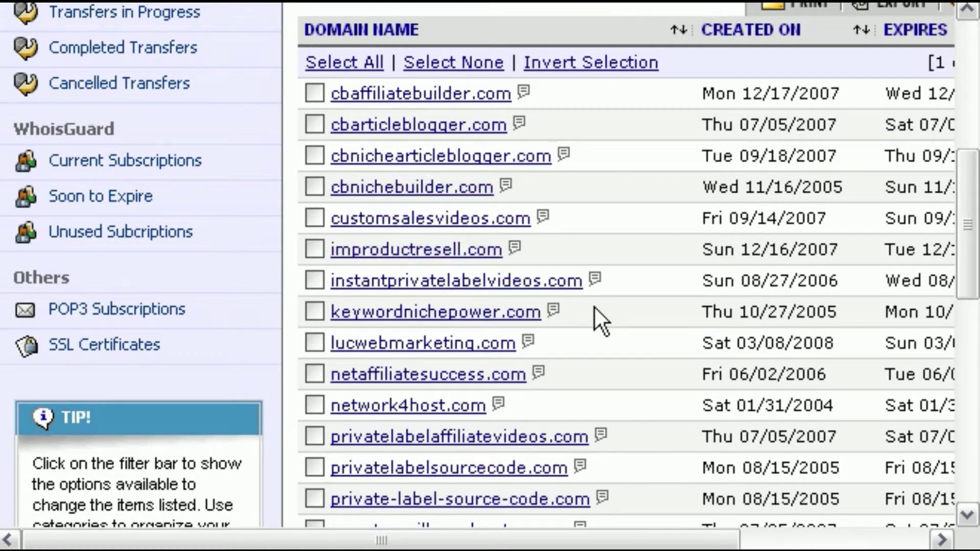
scroll(593, 306, "down", 2)
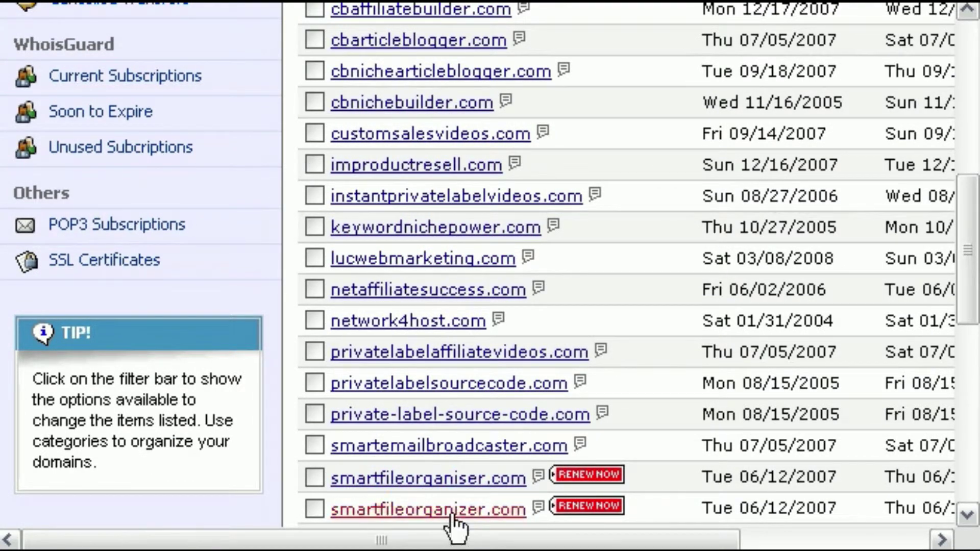
left_click(459, 479)
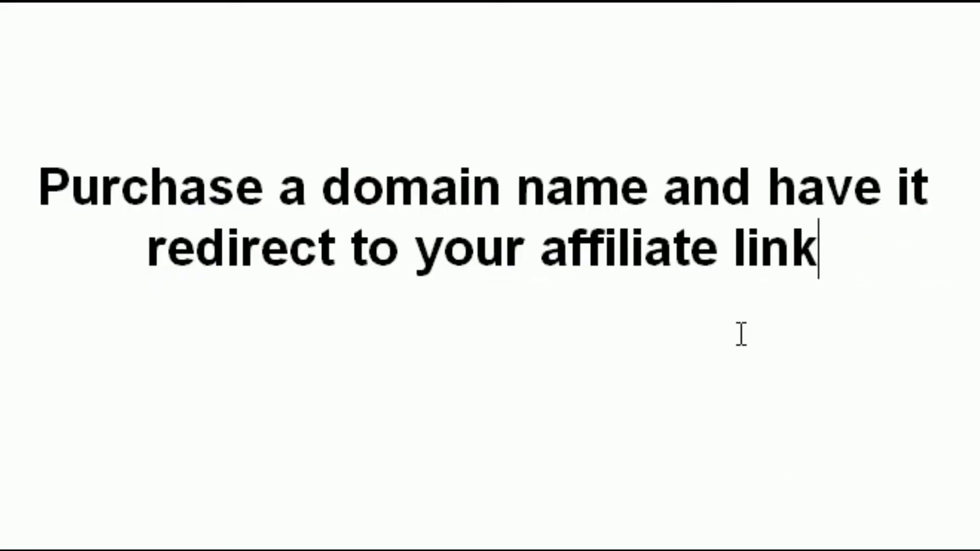
key("Return")
key("Return")
type("http://ebooks4y.sitstay.hop.clickbank.net/")
left_click_drag(199, 372, 818, 376)
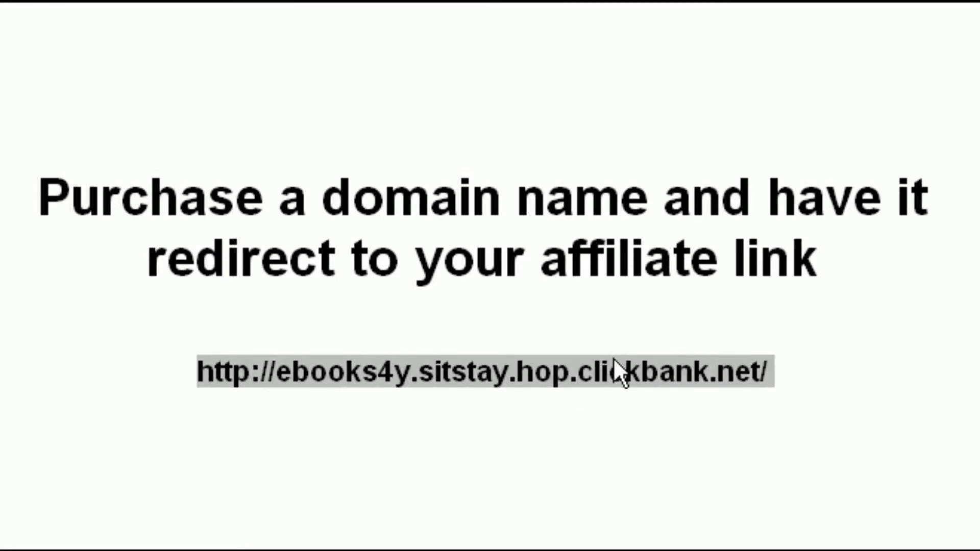
right_click(603, 381)
left_click(636, 418)
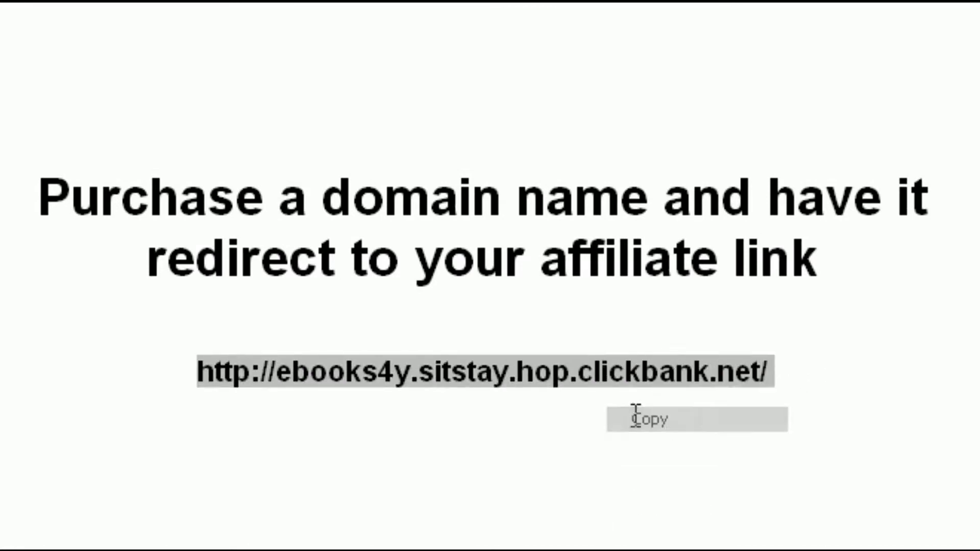
left_click(826, 363)
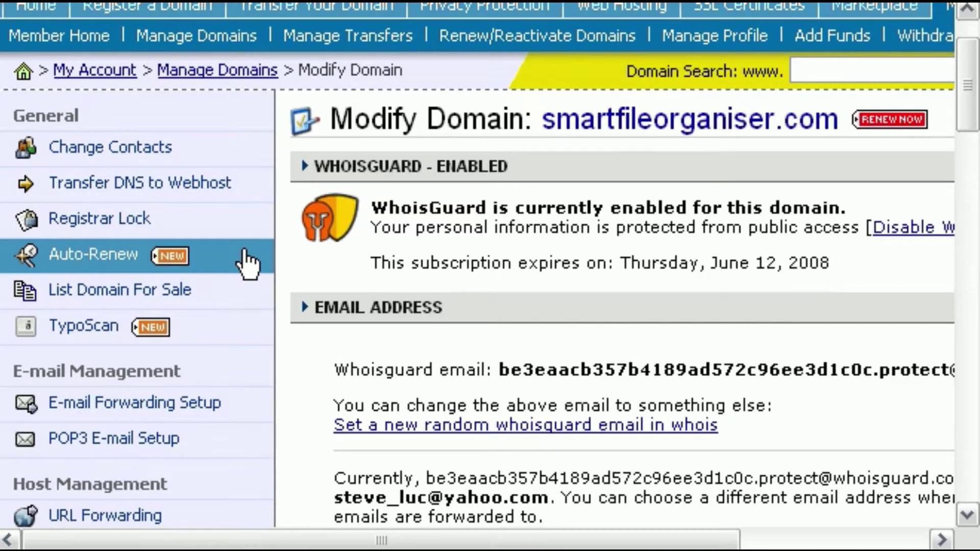
- Set smartfileorganiser.com's @ forward to the affiliate link, clear the www forward, and save
scroll(247, 262, "down", 3)
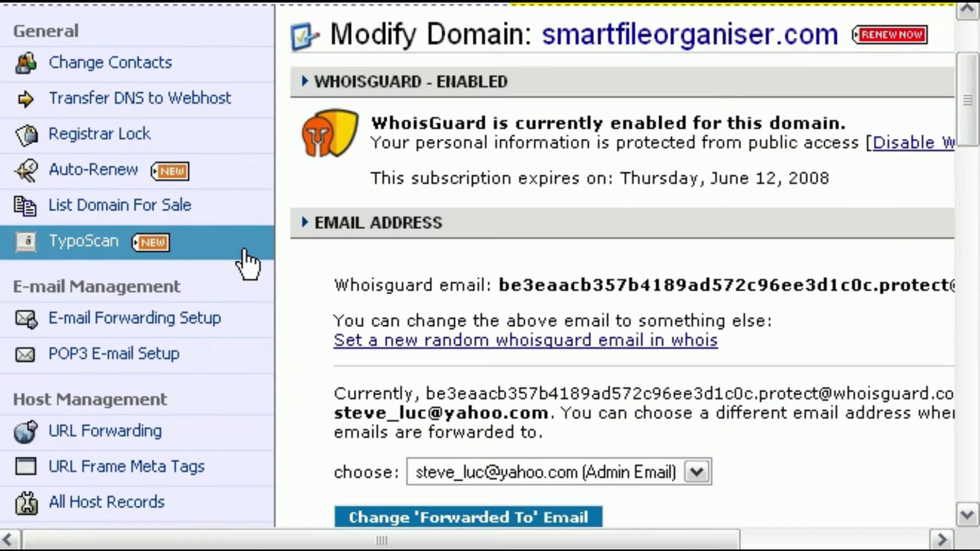
left_click(143, 429)
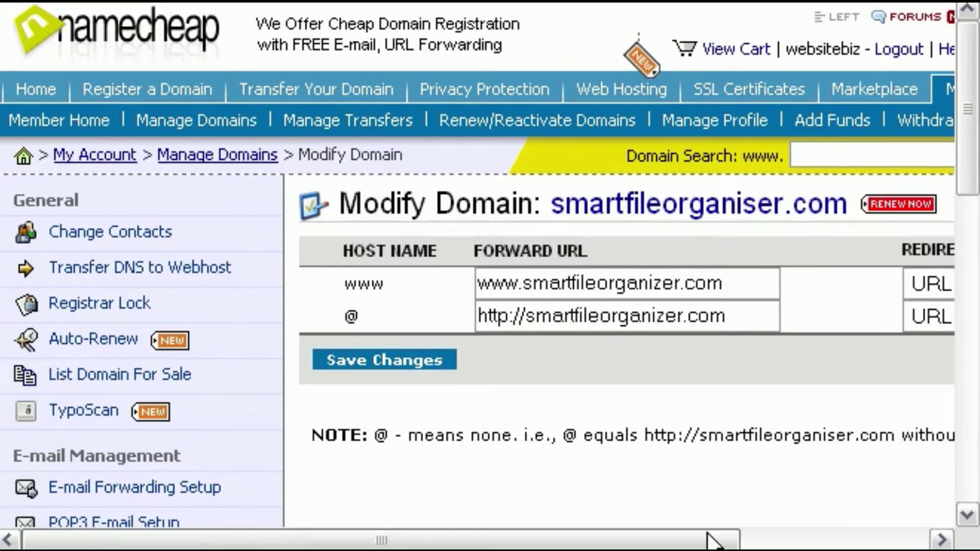
left_click_drag(706, 538, 826, 540)
triple_click(460, 316)
key("ctrl+v")
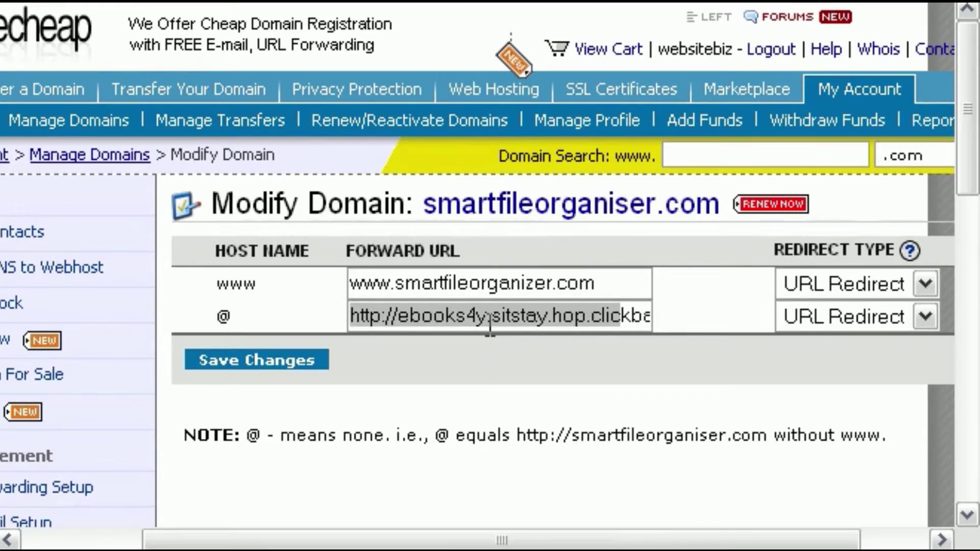
left_click(602, 286)
triple_click(602, 286)
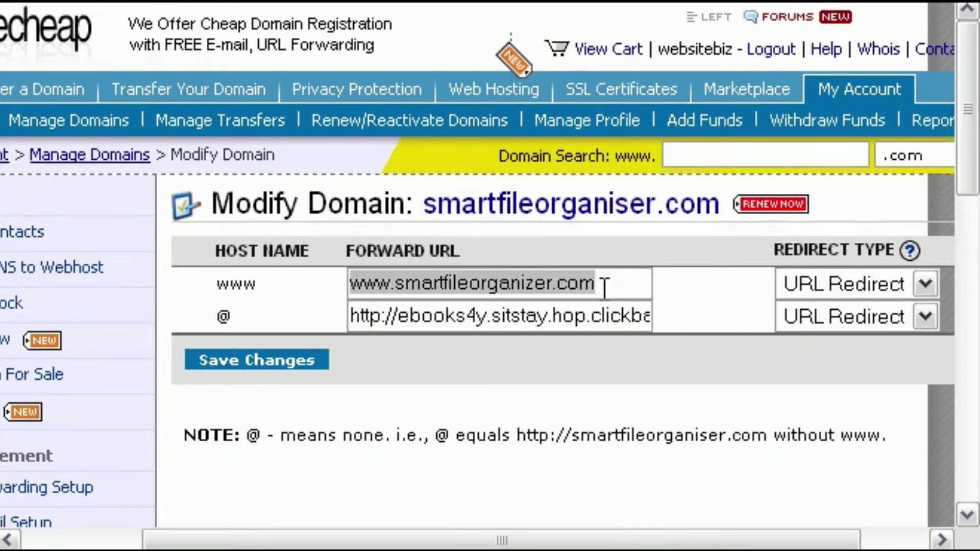
key("BackSpace")
key("Return")
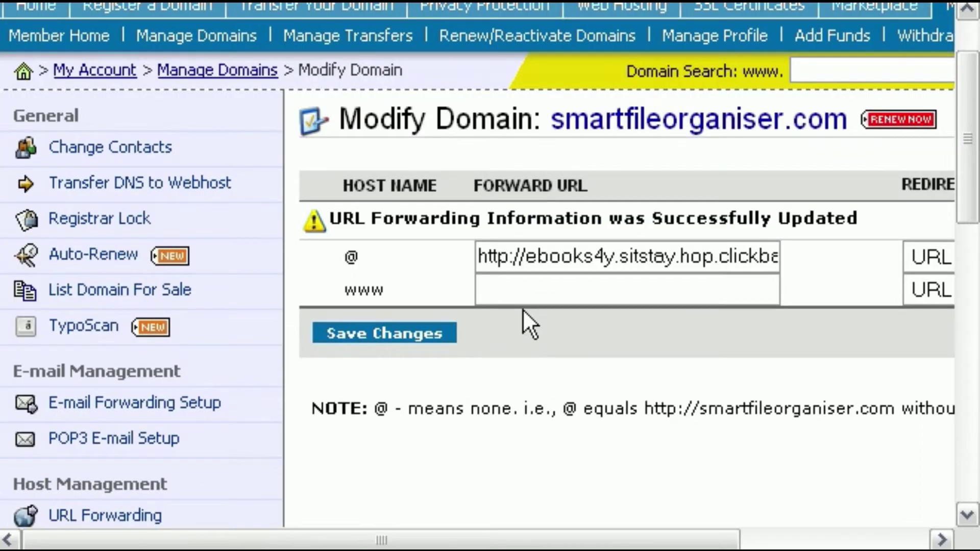
left_click(435, 341)
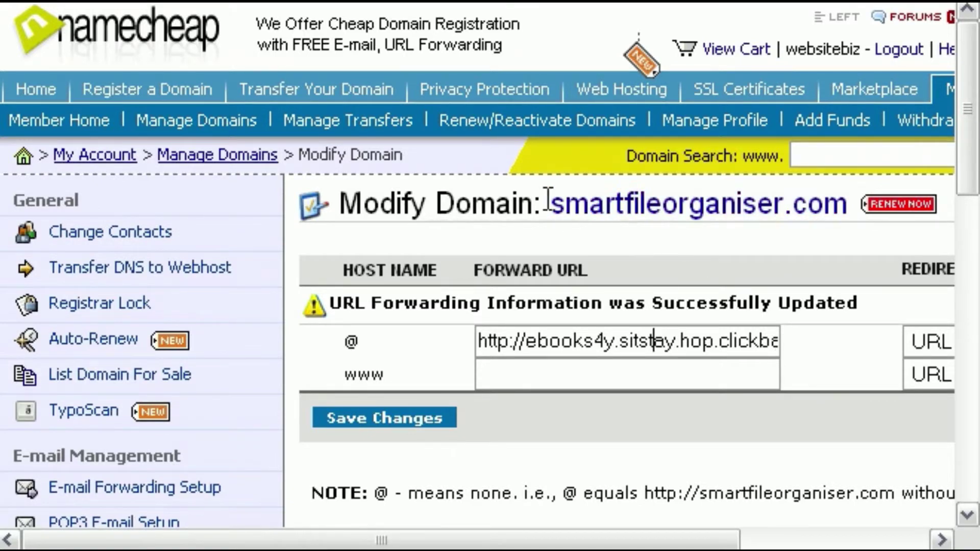
- Select and copy the domain name smartfileorganiser.com from the page heading
left_click_drag(549, 204, 840, 214)
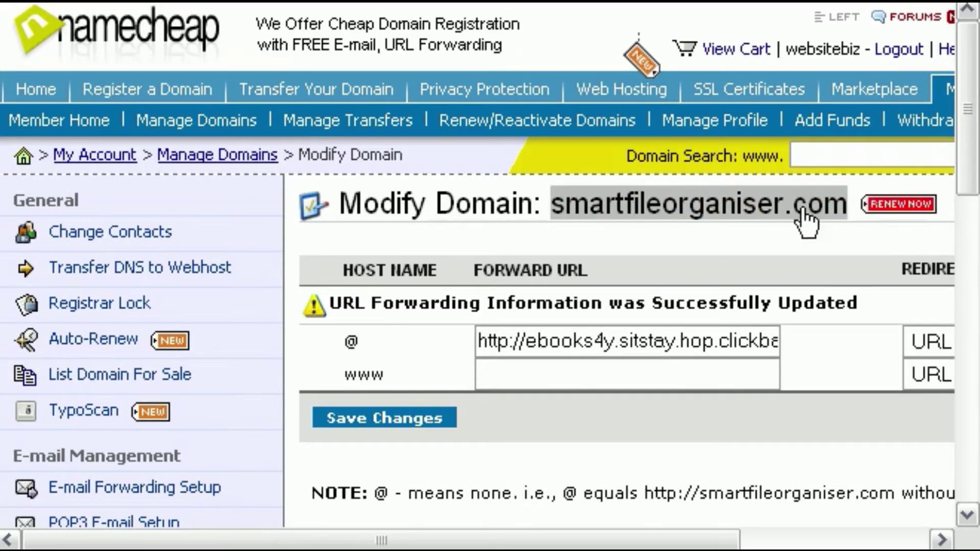
right_click(827, 213)
left_click(856, 411)
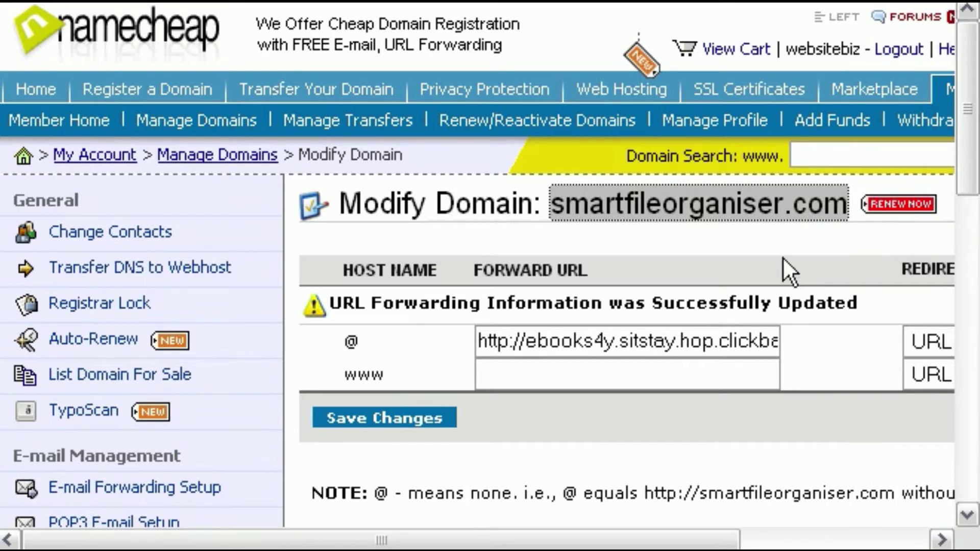
left_click(534, 209)
left_click_drag(555, 206, 824, 205)
right_click(827, 215)
left_click(822, 408)
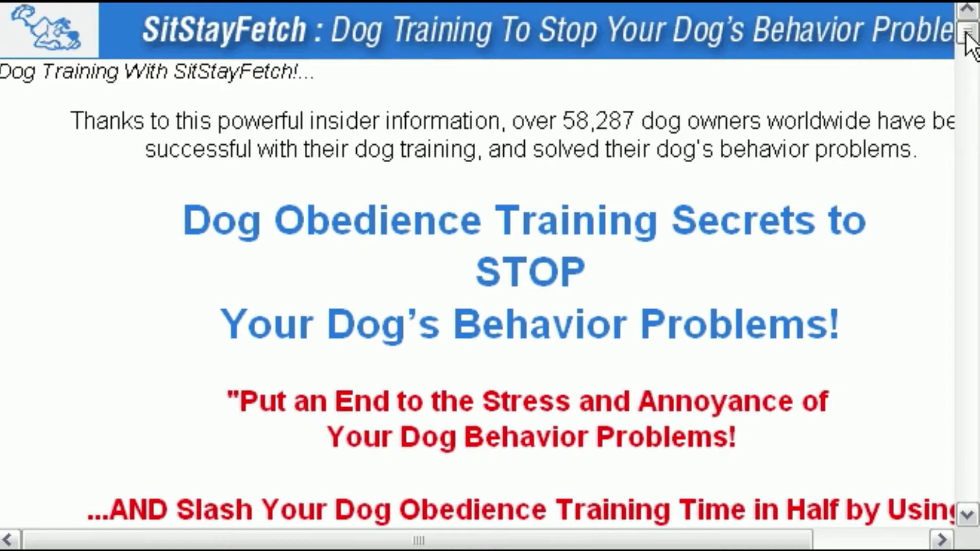
- Open the SitStayFetch order form, check the footer affiliate ID, then switch back to the slide
left_click_drag(968, 41, 971, 440)
scroll(886, 372, "up", 5)
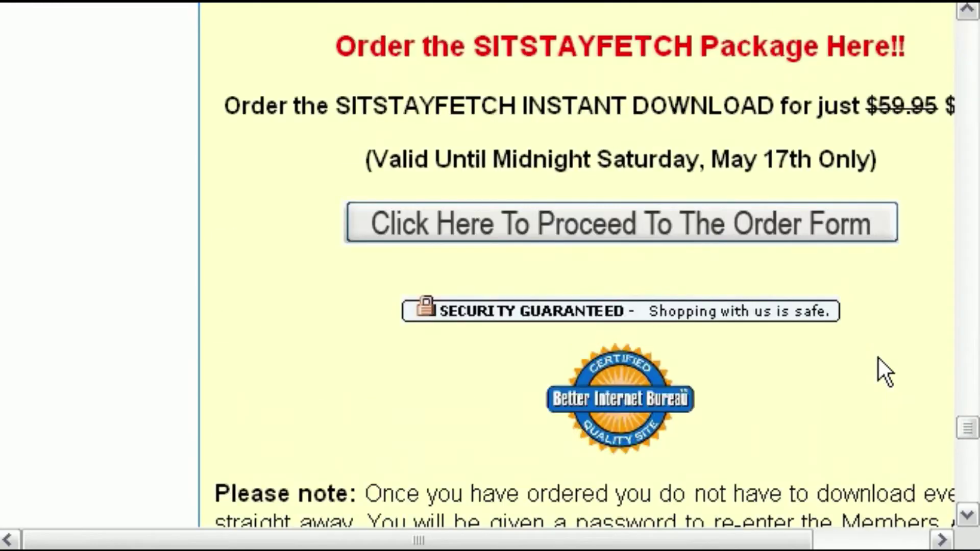
left_click(683, 239)
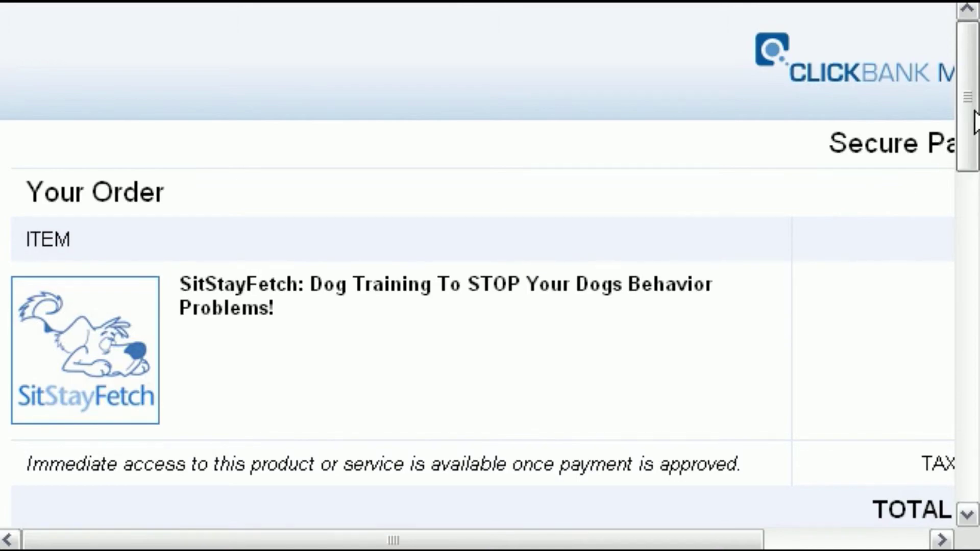
left_click_drag(975, 123, 970, 456)
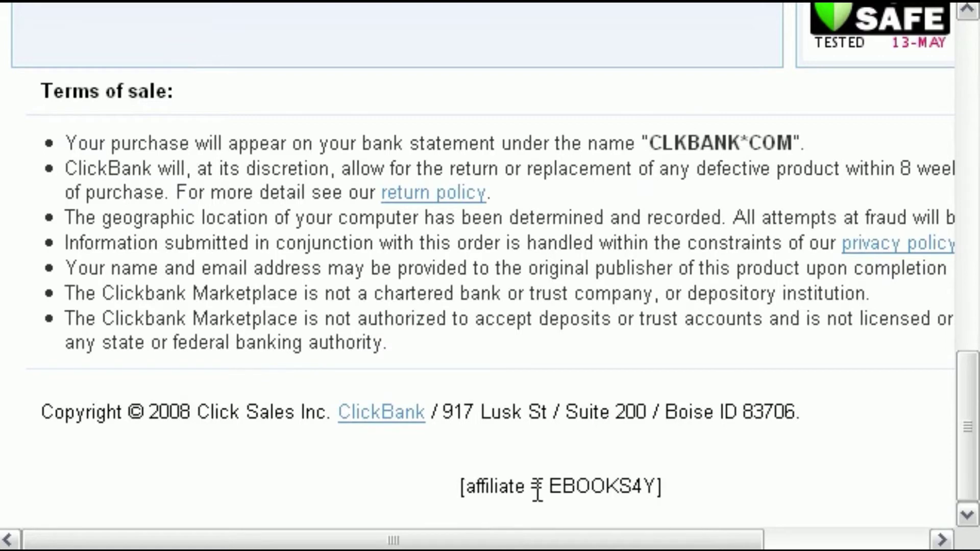
left_click_drag(548, 485, 651, 482)
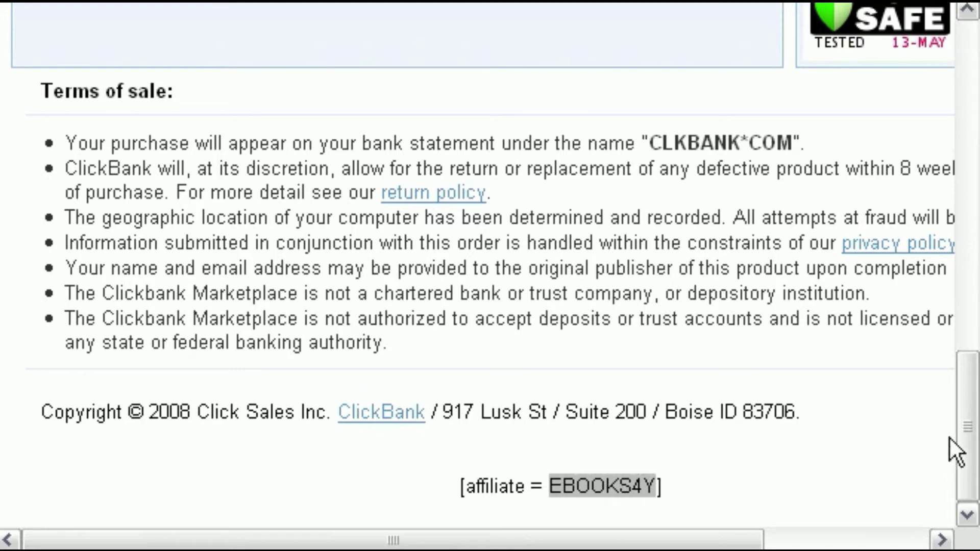
left_click_drag(965, 449, 969, 97)
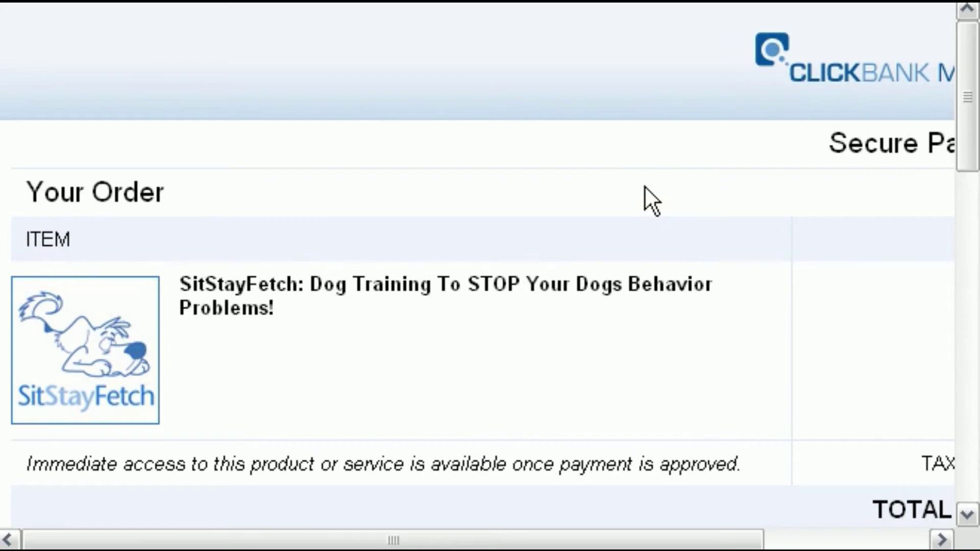
key("alt+Tab")
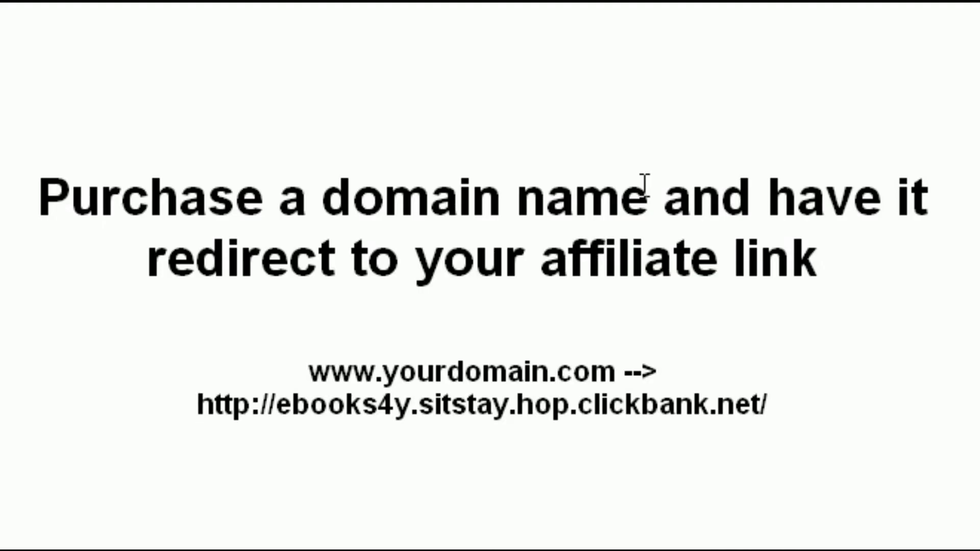